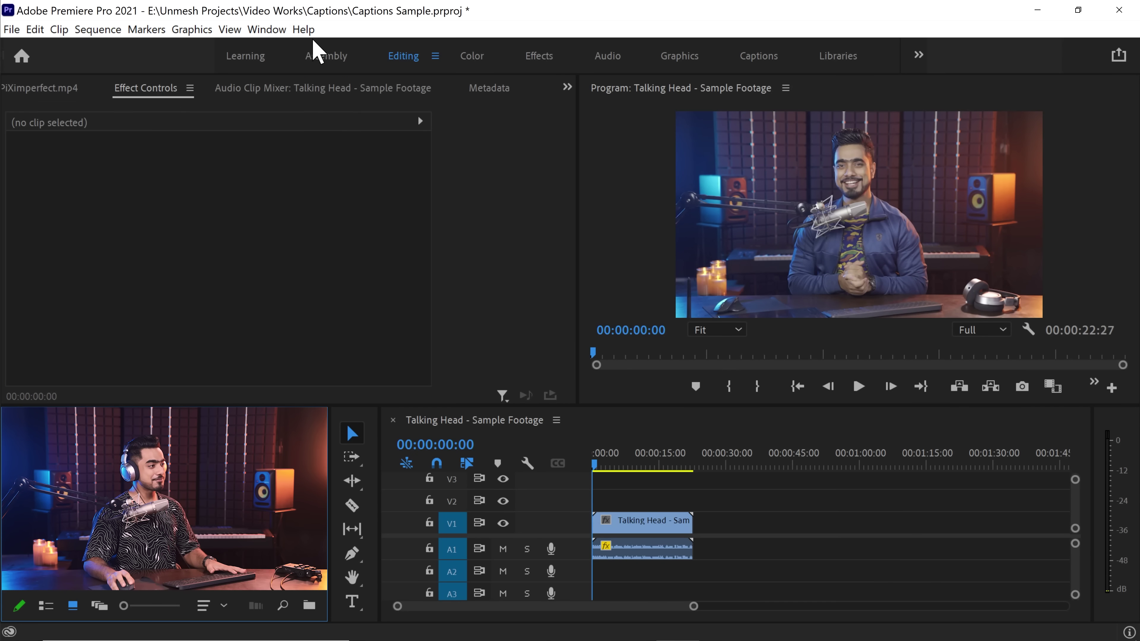
Check the installed Premiere Pro version, then briefly play the sequence from the start
{"action": "left_click", "coordinate": [304, 30]}
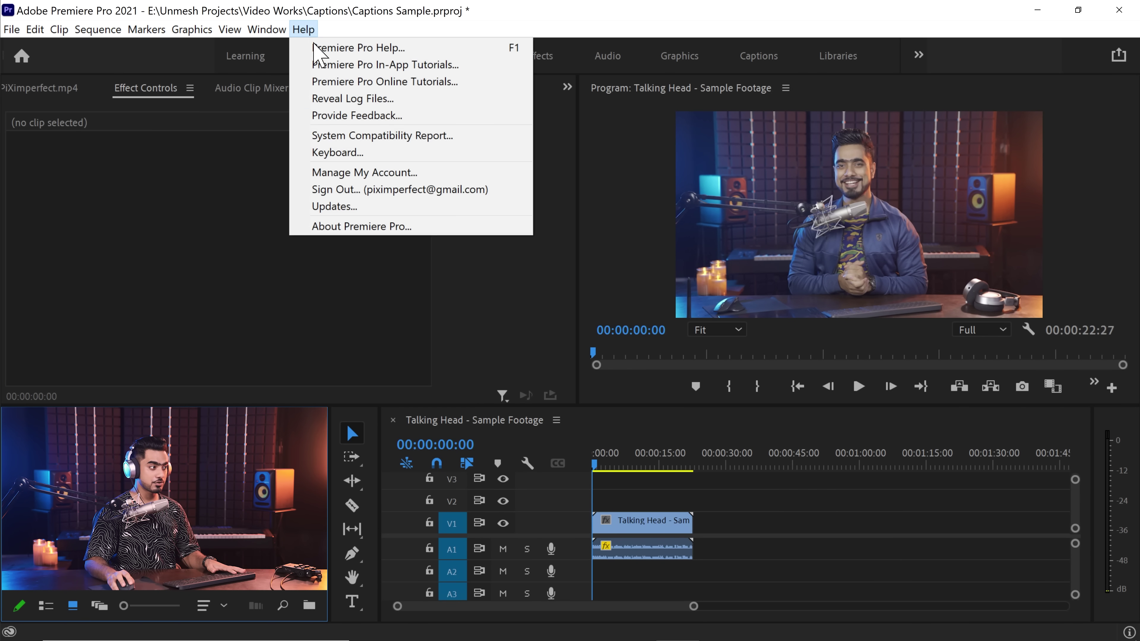
{"action": "left_click", "coordinate": [370, 232]}
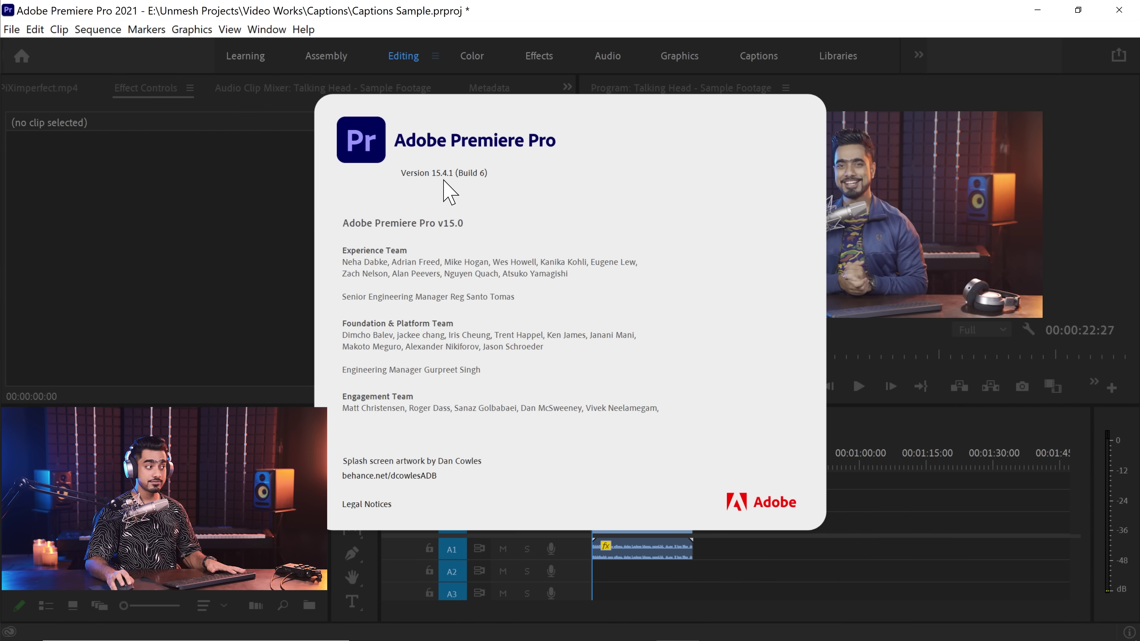
{"action": "left_click", "coordinate": [461, 188]}
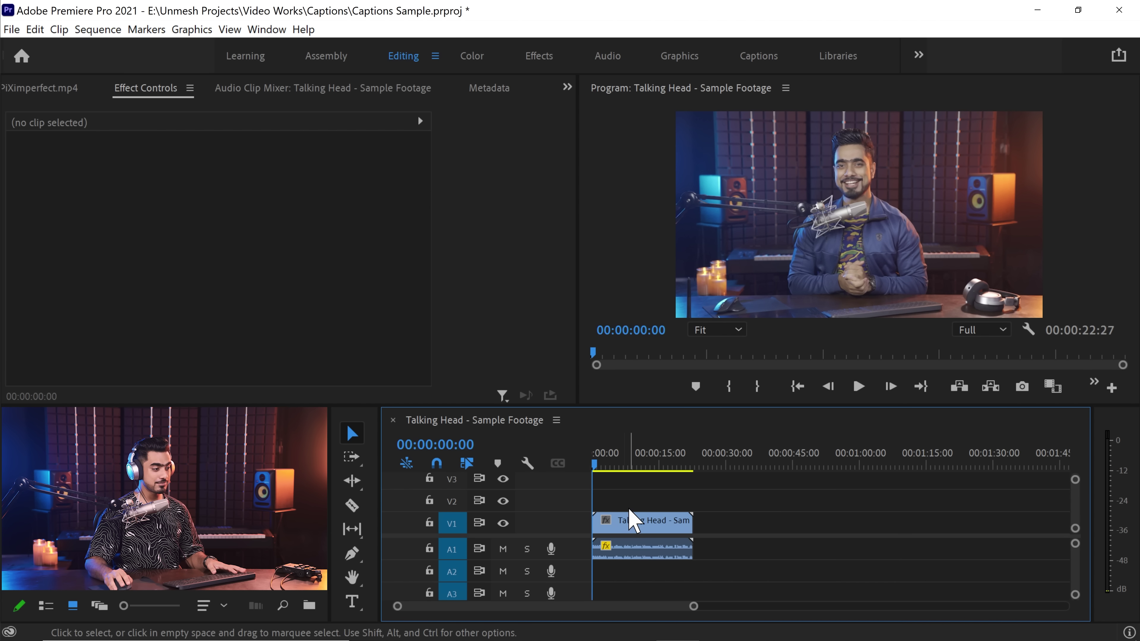
{"action": "key", "text": "space"}
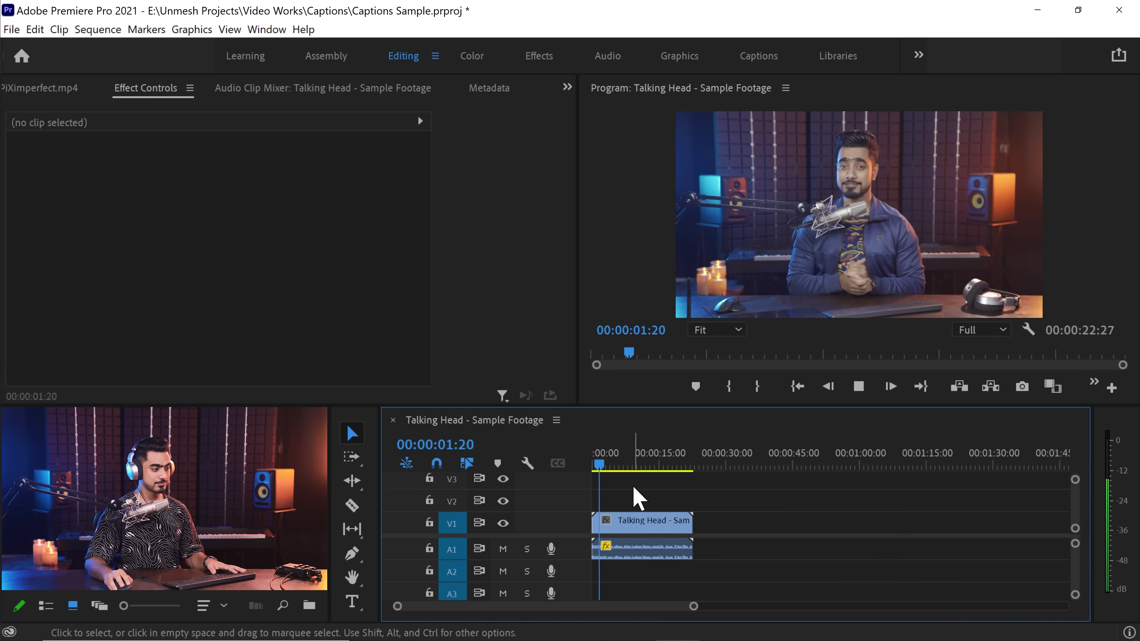
{"action": "key", "text": "space"}
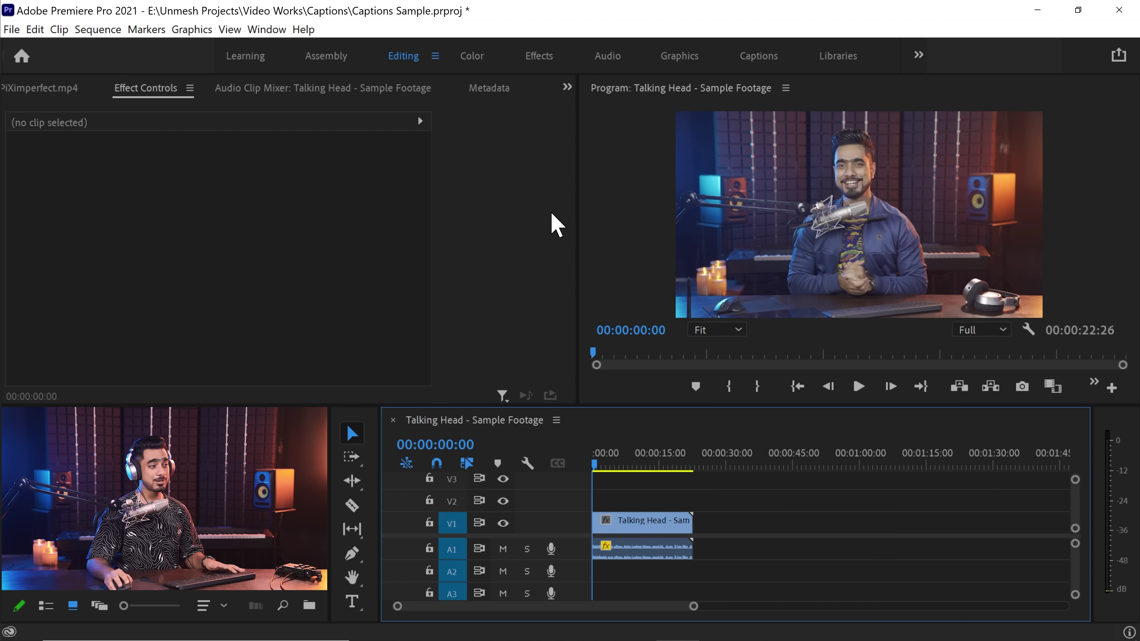
Switch to the Captions workspace, reset its layout, and widen the program monitor
{"action": "left_click", "coordinate": [771, 59]}
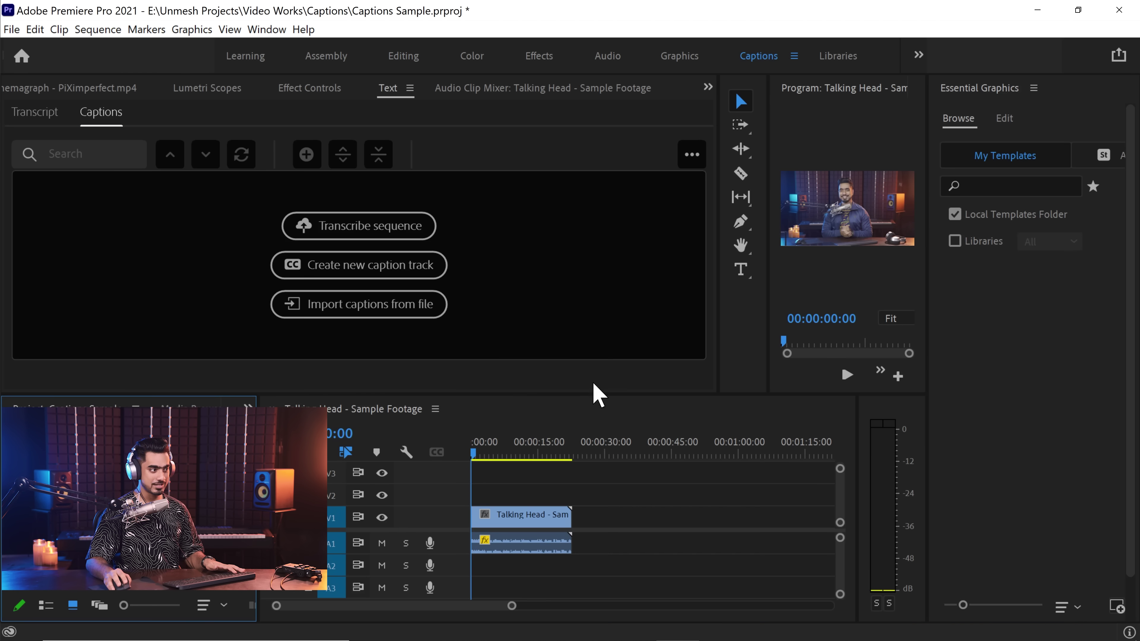
{"action": "left_click_drag", "start_coordinate": [767, 256], "coordinate": [529, 256]}
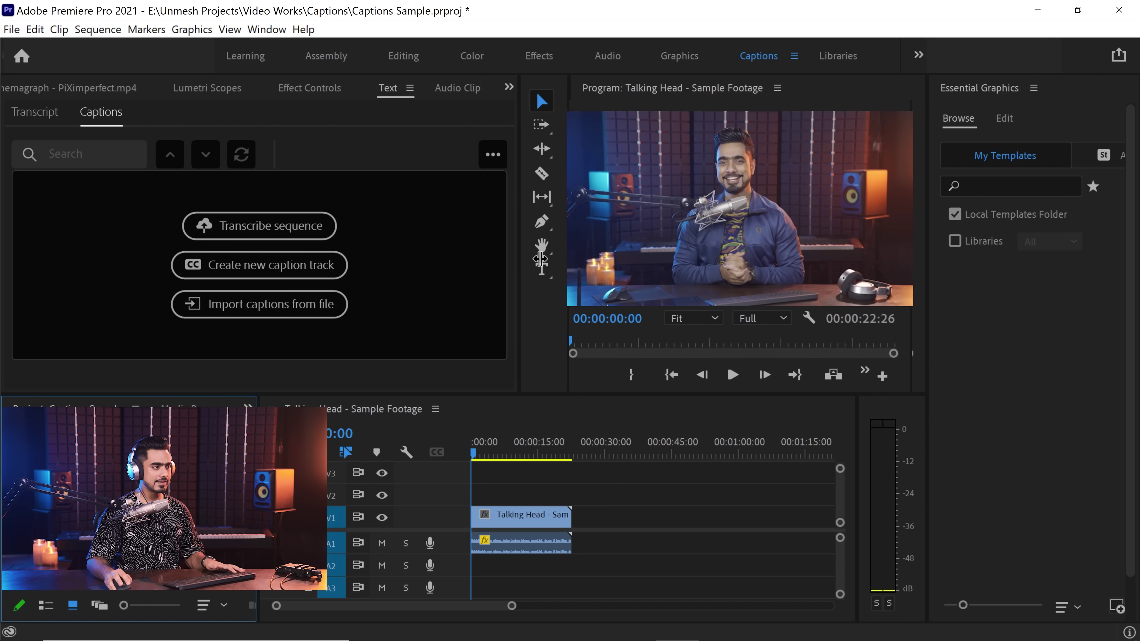
{"action": "left_click", "coordinate": [796, 57]}
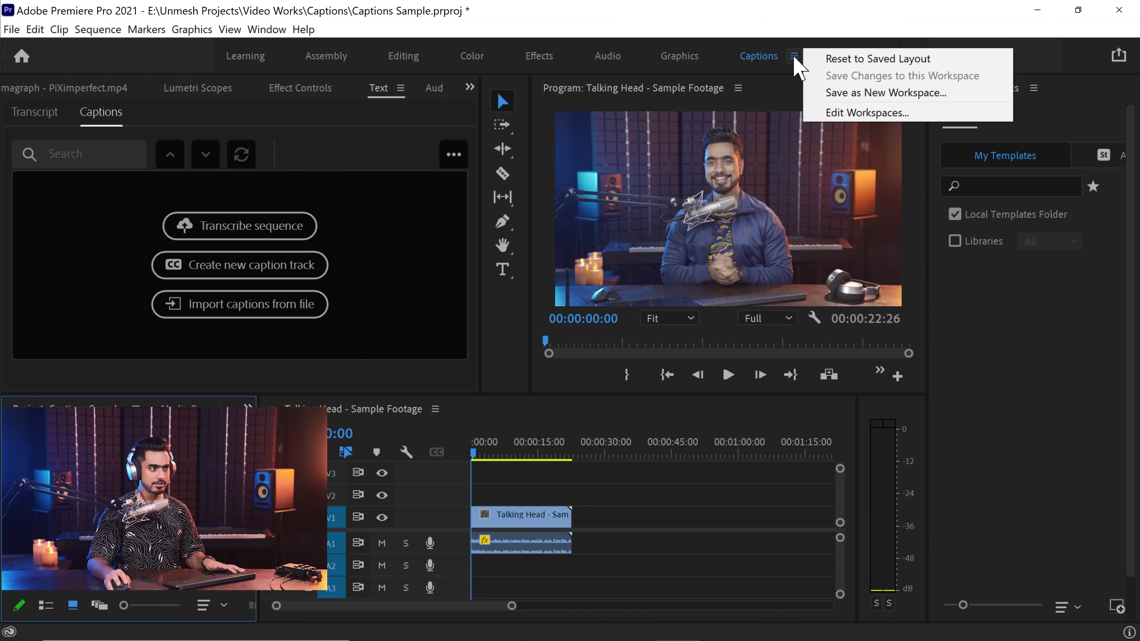
{"action": "left_click", "coordinate": [830, 58]}
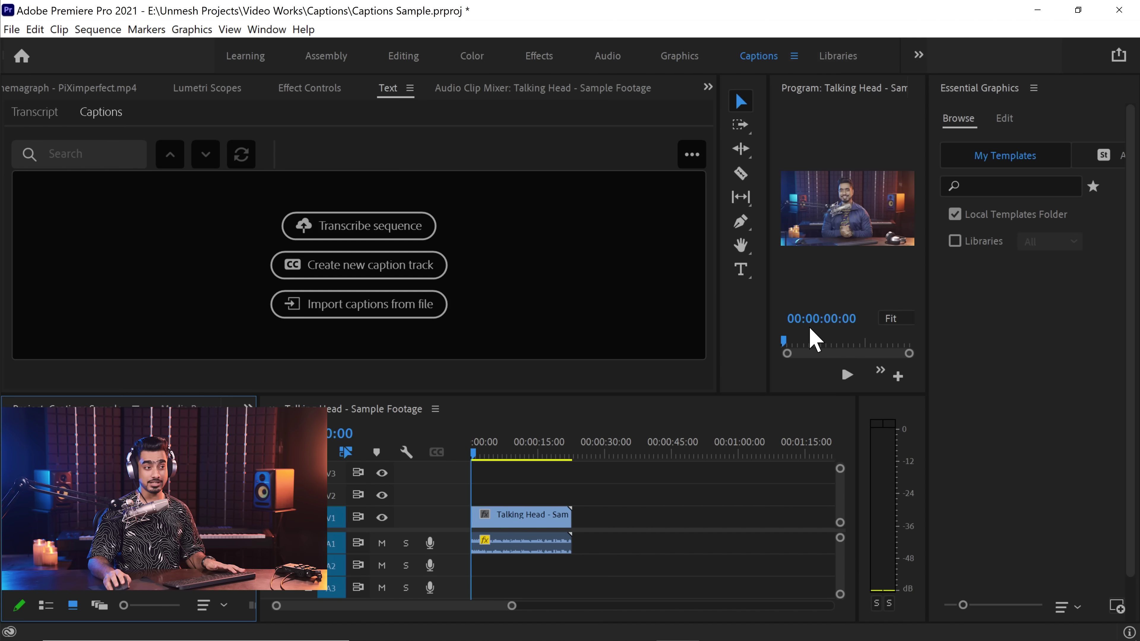
{"action": "left_click_drag", "start_coordinate": [768, 282], "coordinate": [563, 284]}
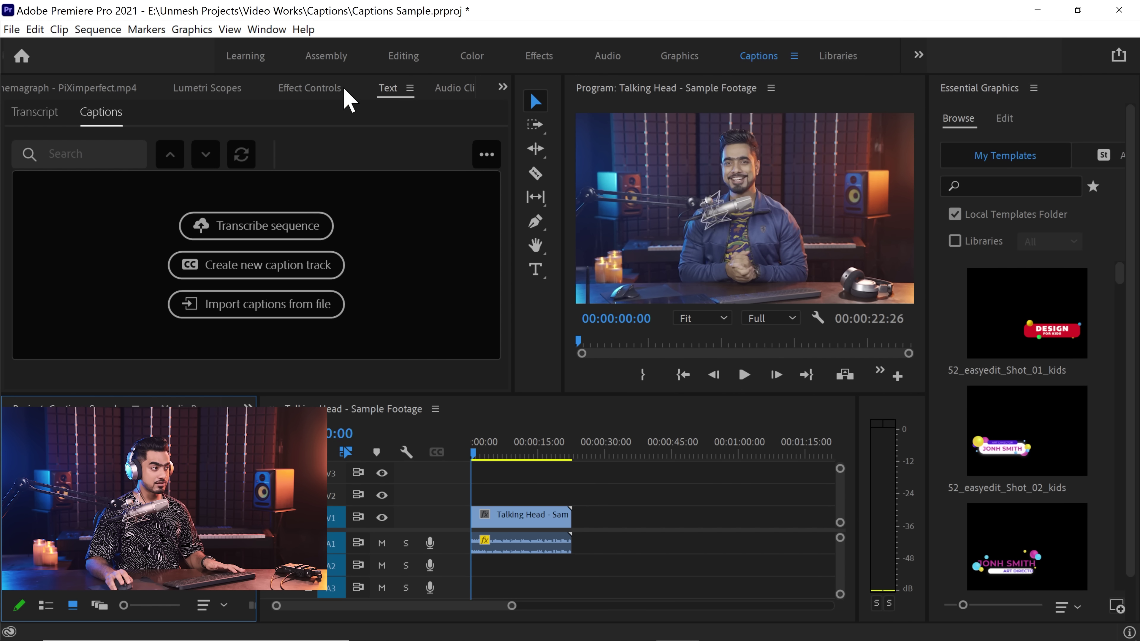
Browse the Window menu's workspace list, then return to the Editing workspace
{"action": "left_click", "coordinate": [265, 31]}
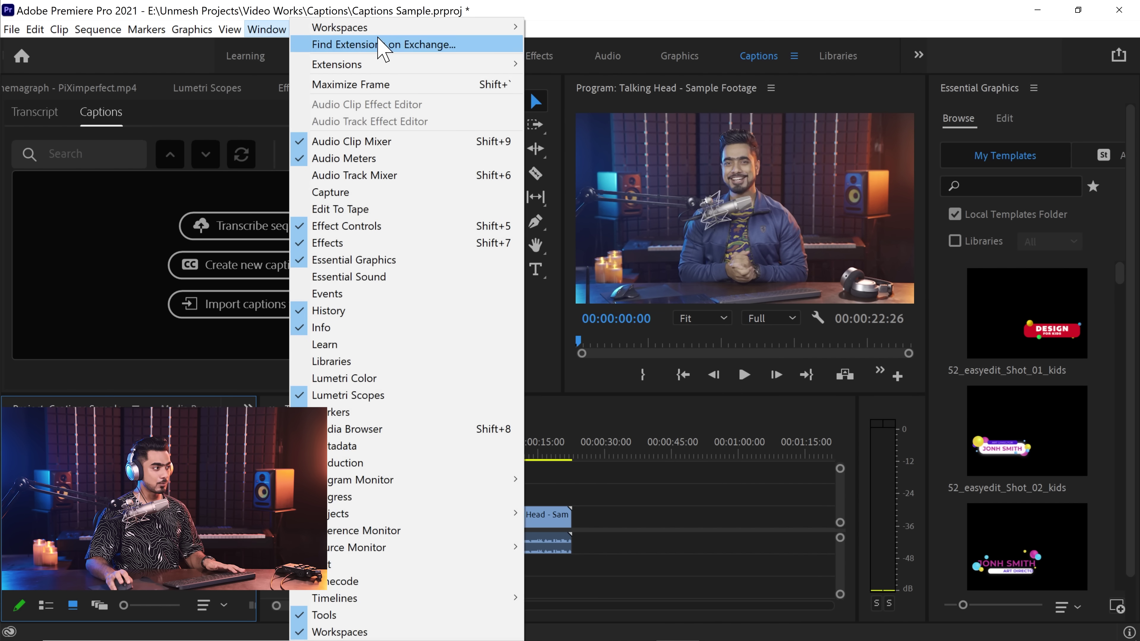
{"action": "mouse_move", "coordinate": [383, 27]}
{"action": "key", "text": "Escape"}
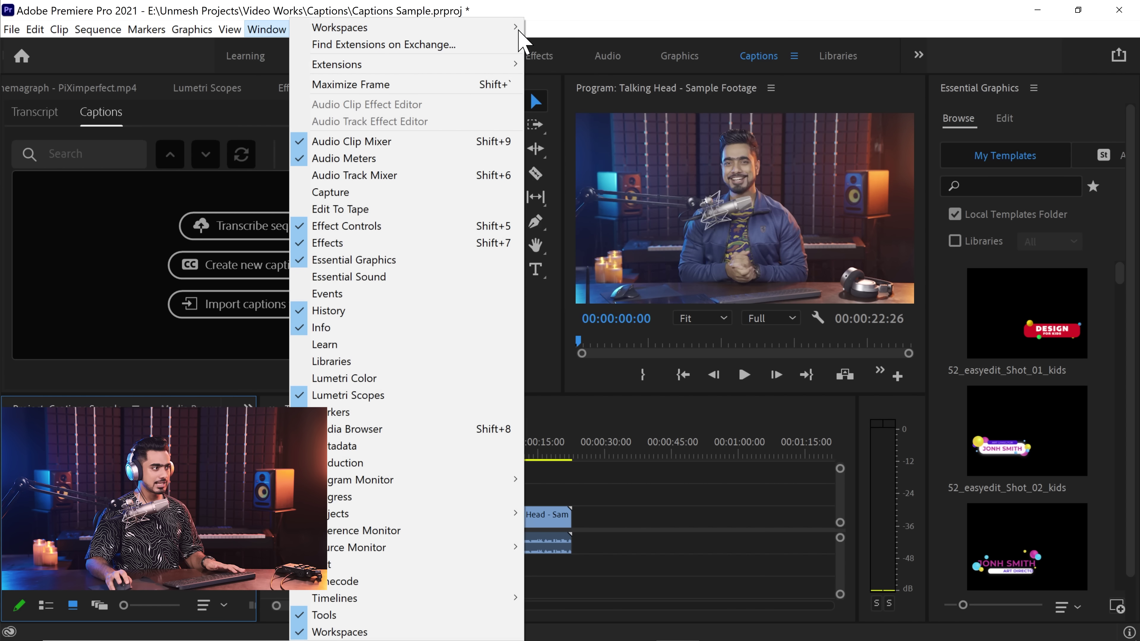
{"action": "mouse_move", "coordinate": [511, 27]}
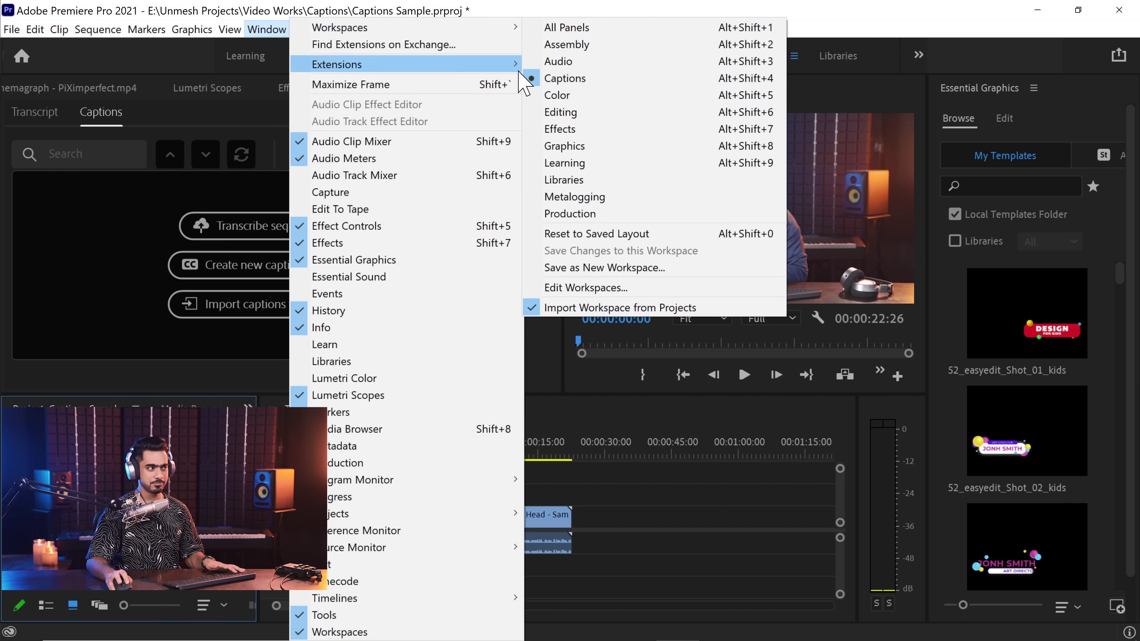
{"action": "left_click", "coordinate": [879, 4]}
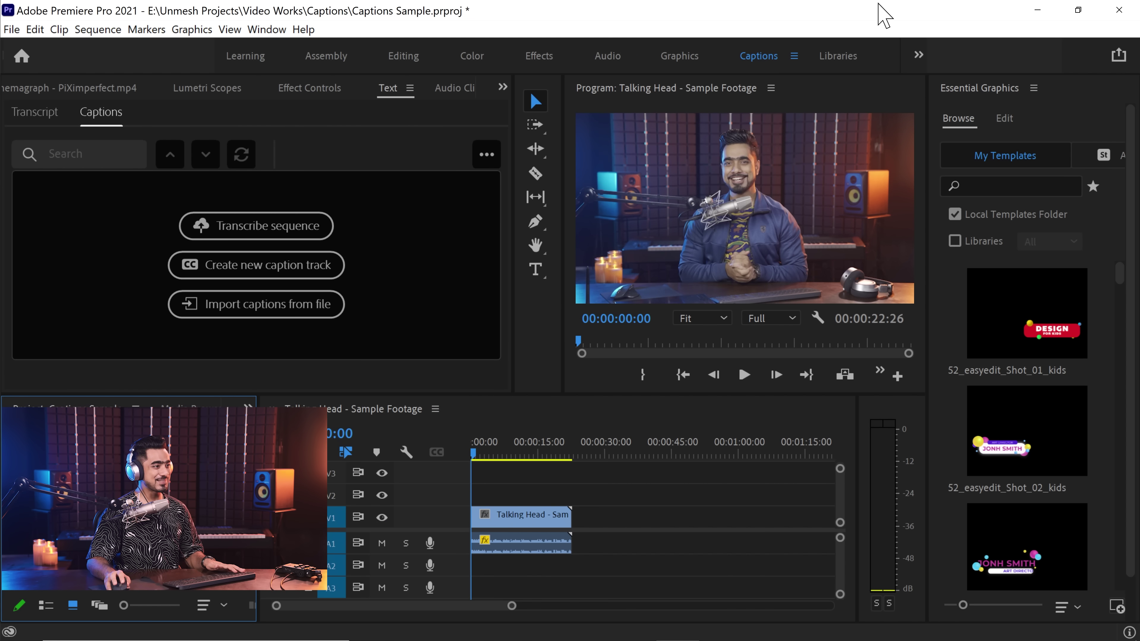
{"action": "left_click", "coordinate": [416, 60]}
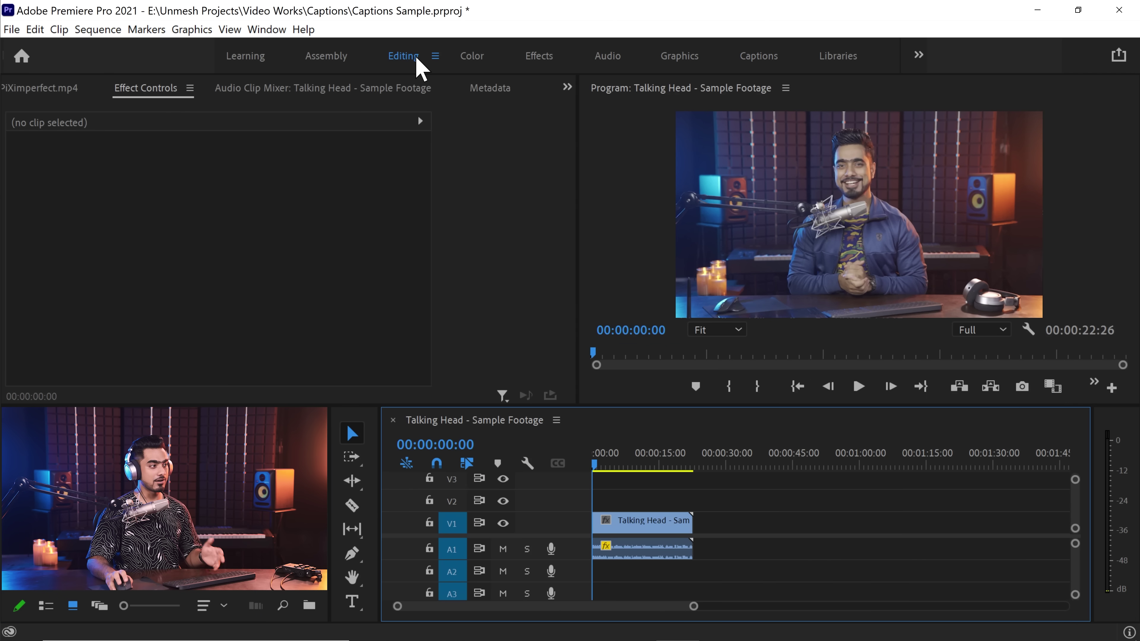
Dock the Text panel beside Effect Controls and open the Transcribe sequence settings
{"action": "left_click", "coordinate": [275, 31]}
{"action": "left_click", "coordinate": [338, 563]}
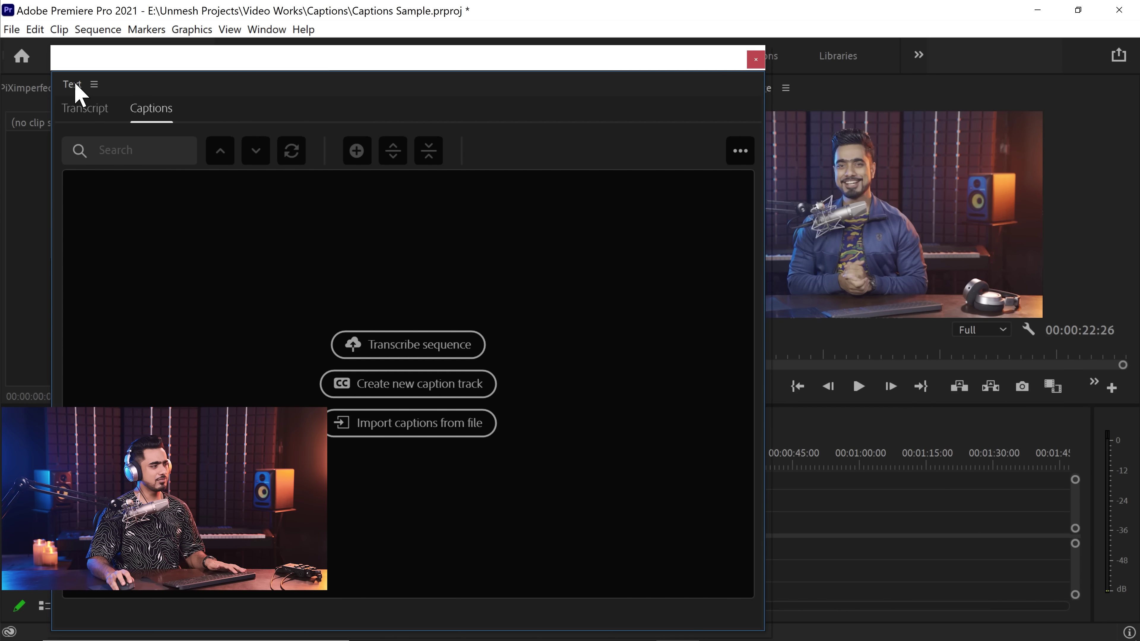
{"action": "left_click_drag", "start_coordinate": [79, 95], "coordinate": [440, 109]}
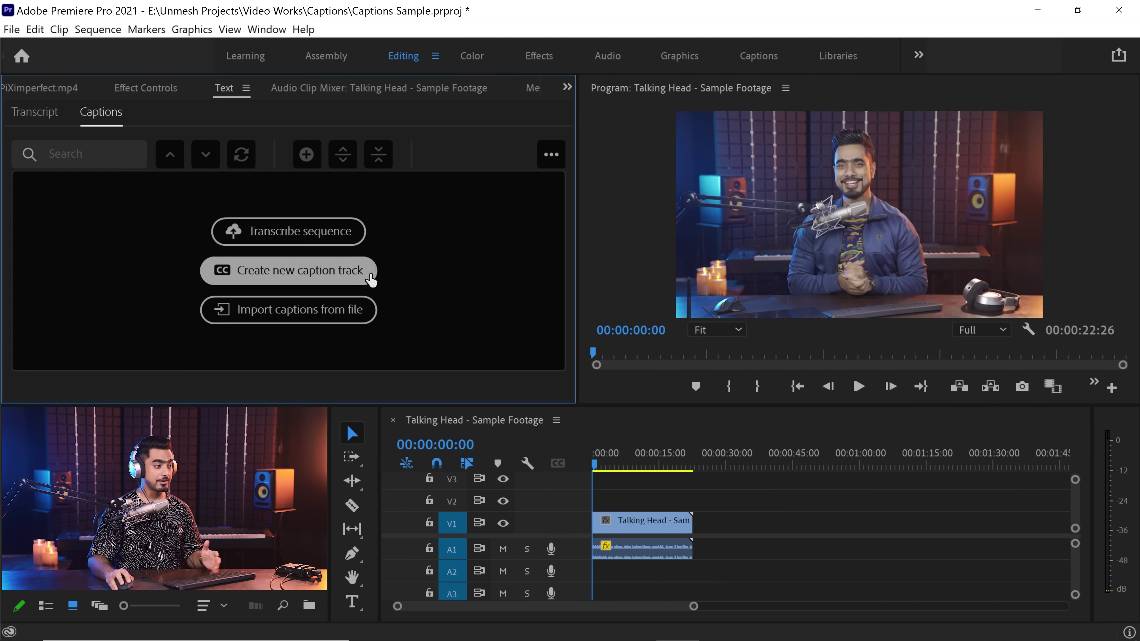
{"action": "left_click", "coordinate": [324, 241]}
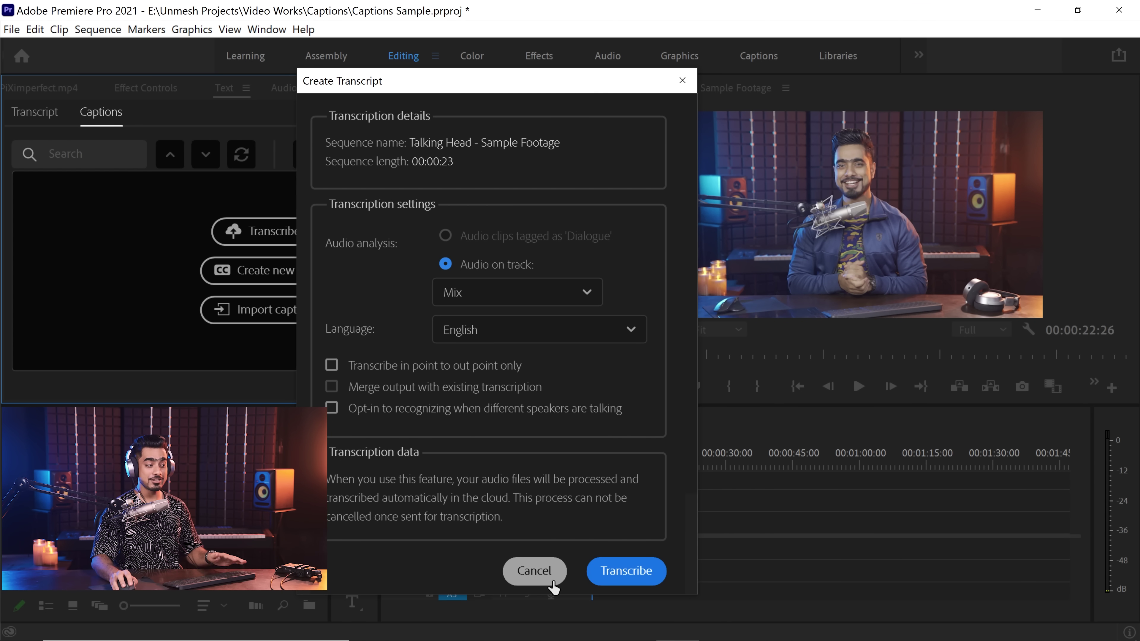
Tag the Talking Head clip's audio as Dialogue in Essential Sound and reopen transcription settings
{"action": "left_click", "coordinate": [535, 571]}
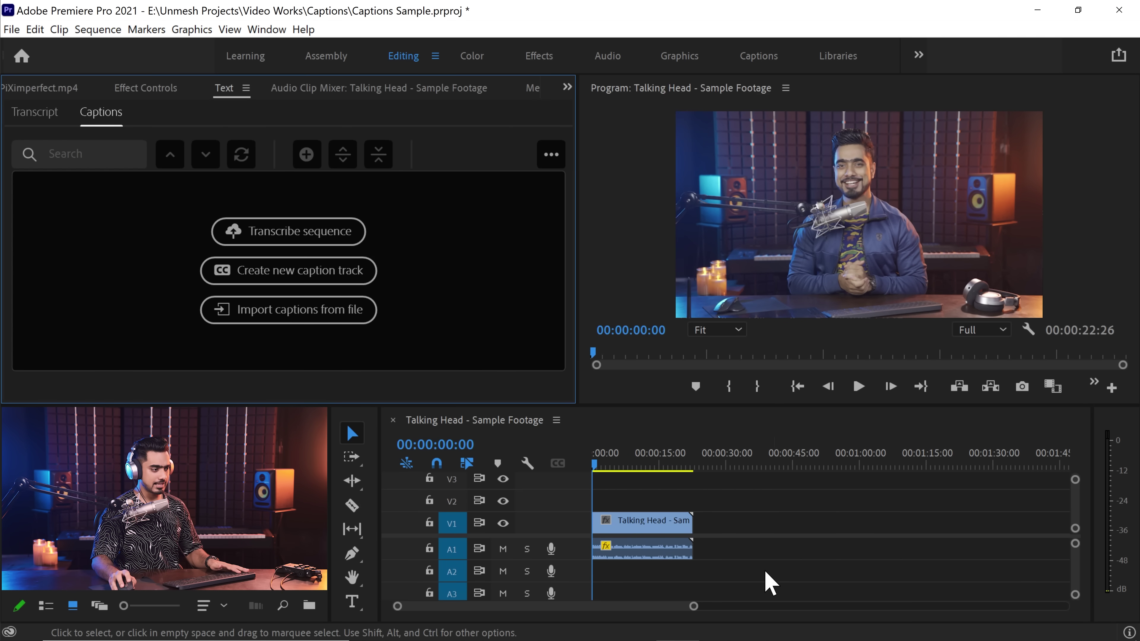
{"action": "left_click", "coordinate": [642, 557]}
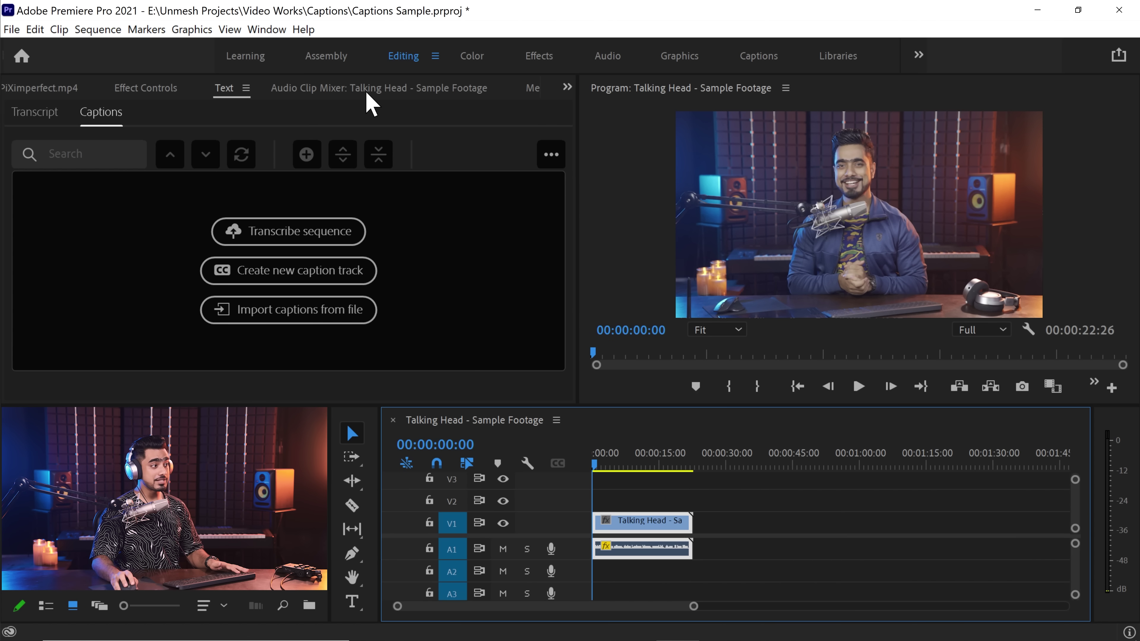
{"action": "left_click", "coordinate": [275, 32]}
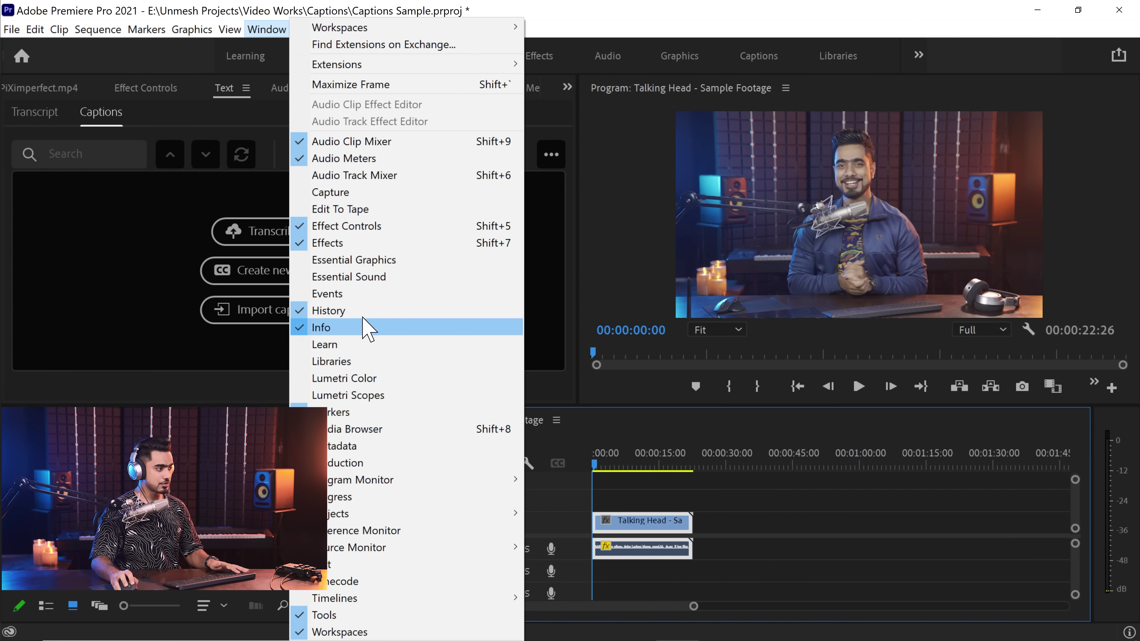
{"action": "left_click", "coordinate": [372, 271]}
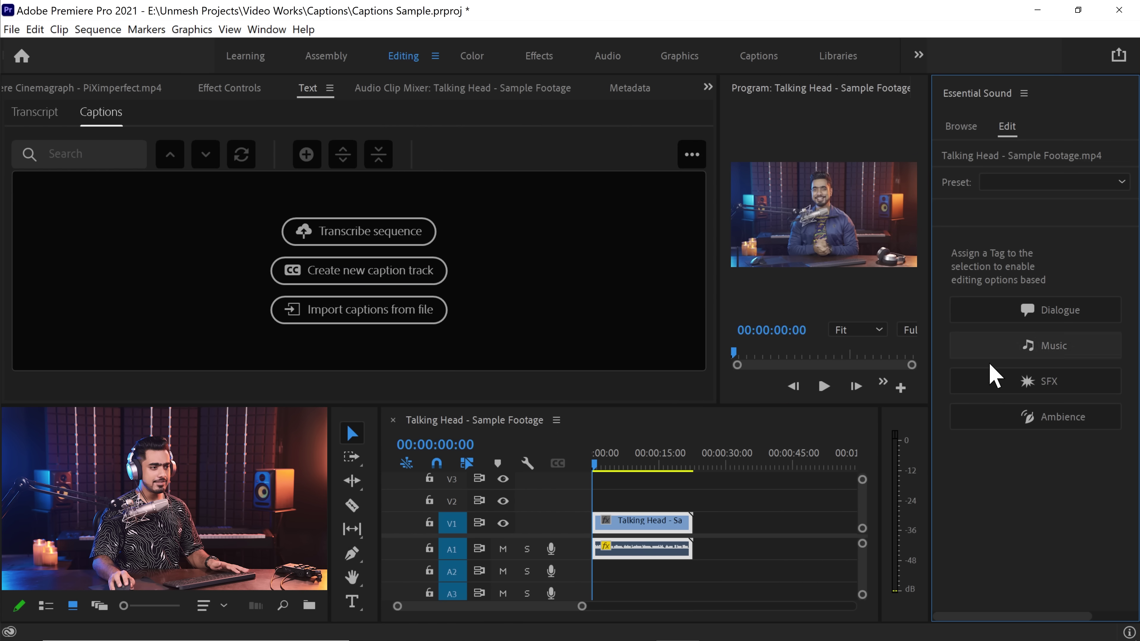
{"action": "left_click", "coordinate": [1020, 317]}
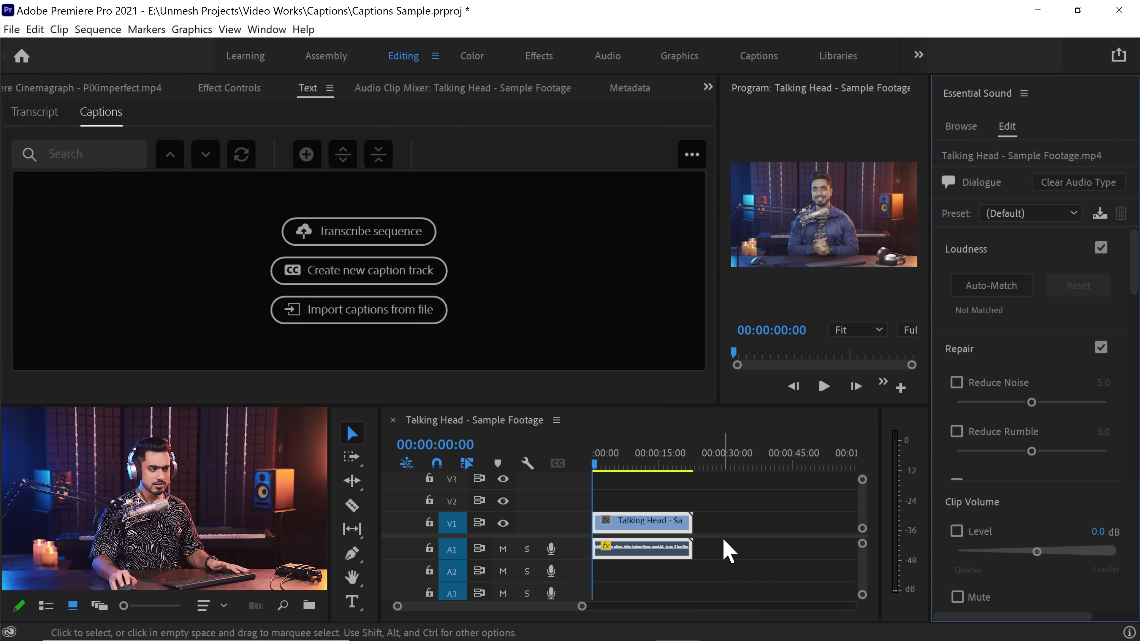
{"action": "left_click", "coordinate": [379, 242]}
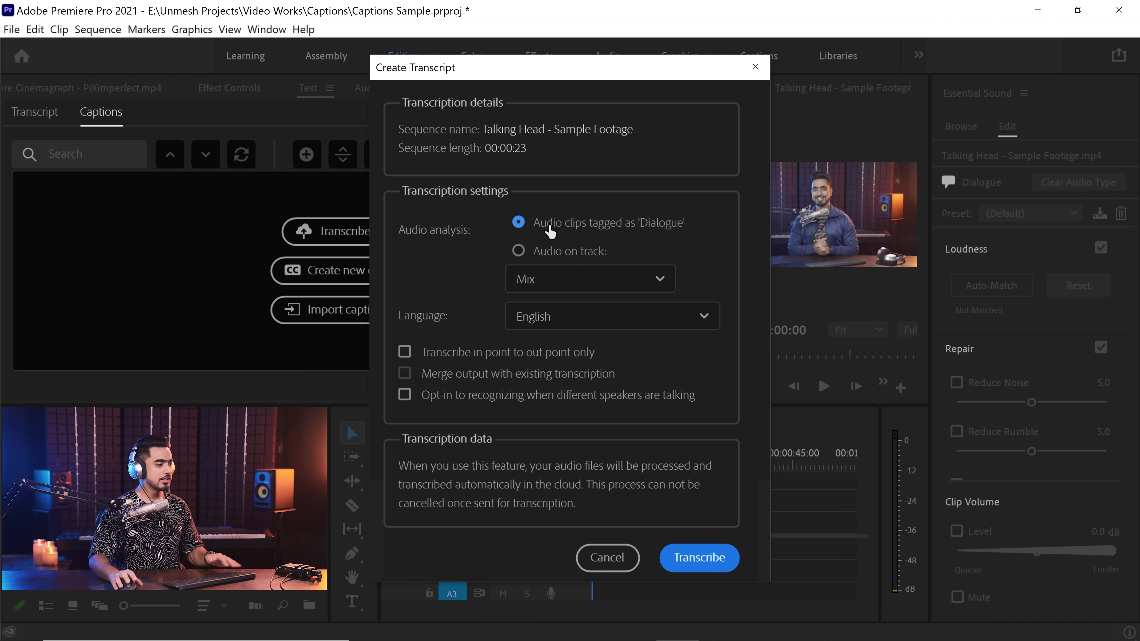
Cancel the transcript dialog, clear the clip's Dialogue audio type, and close Essential Sound
{"action": "left_click", "coordinate": [606, 557]}
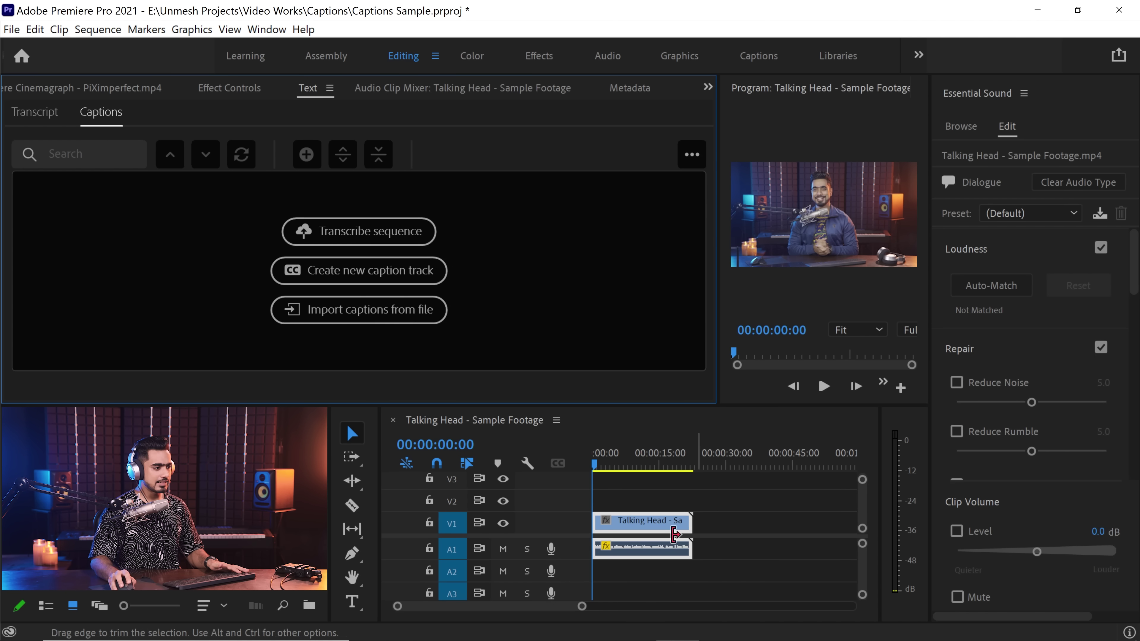
{"action": "left_click", "coordinate": [1088, 184]}
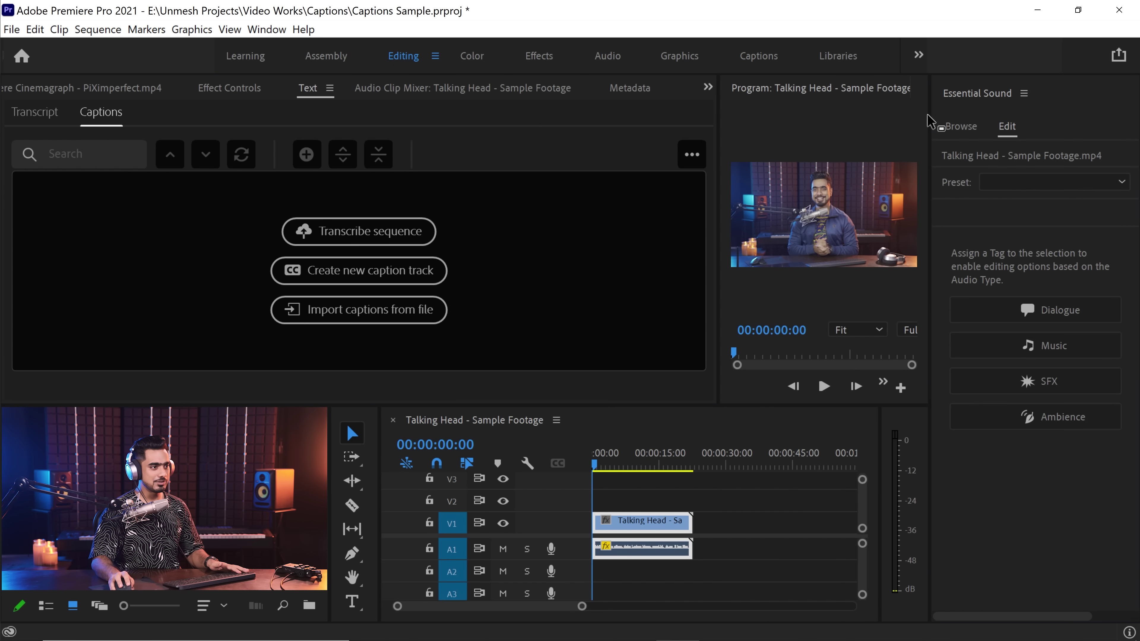
{"action": "left_click", "coordinate": [1025, 93]}
{"action": "left_click", "coordinate": [965, 101]}
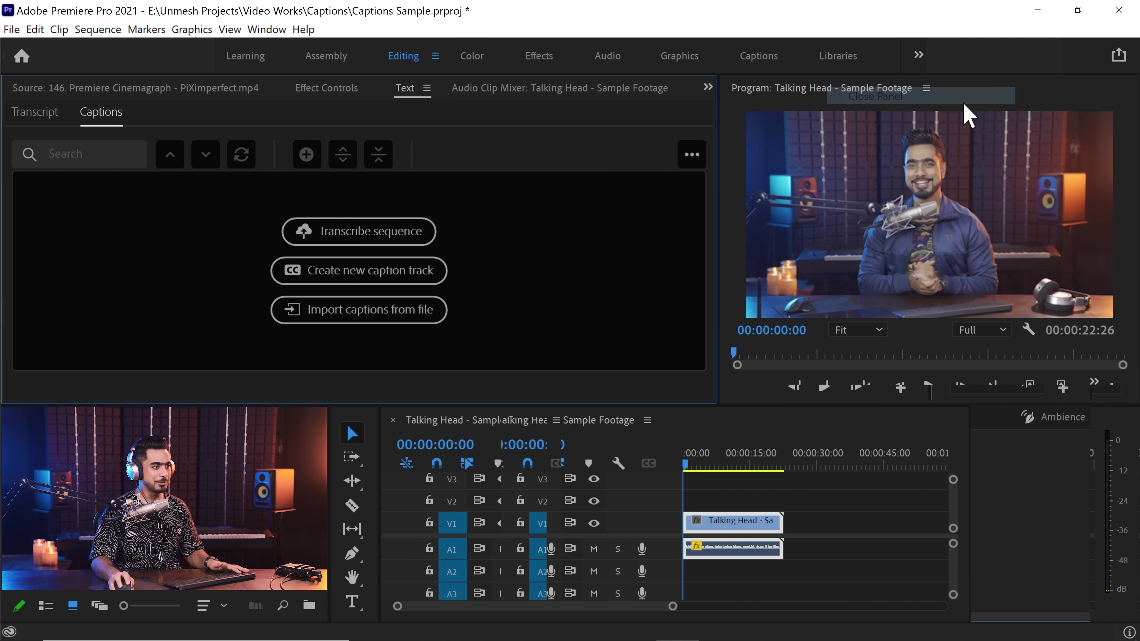
{"action": "left_click", "coordinate": [373, 233]}
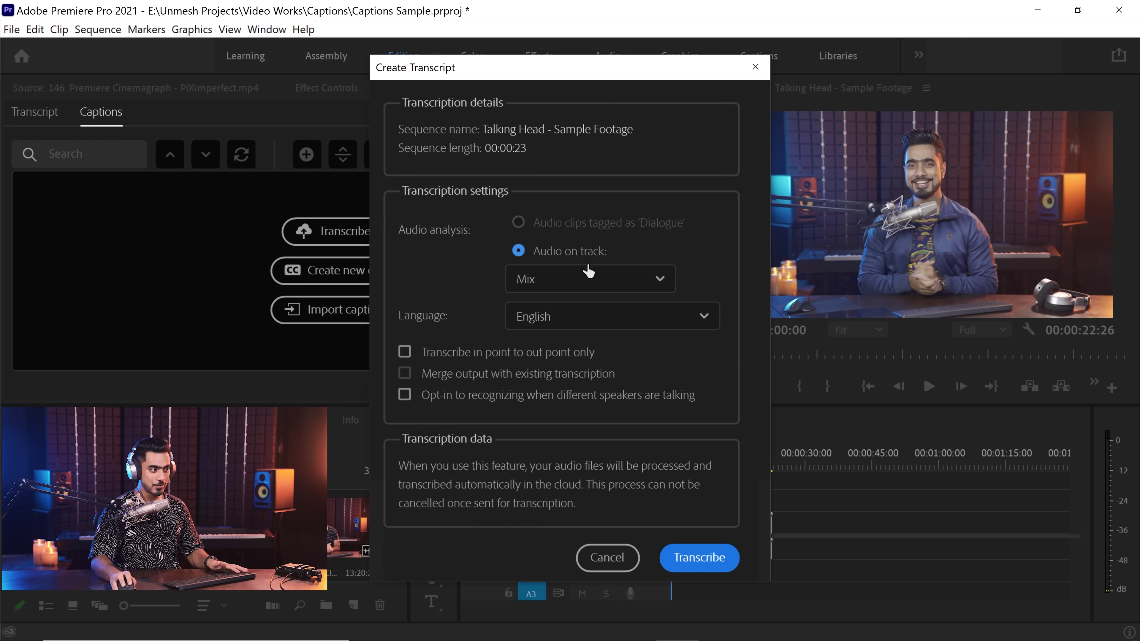
{"action": "left_click_drag", "start_coordinate": [583, 81], "coordinate": [946, 94]}
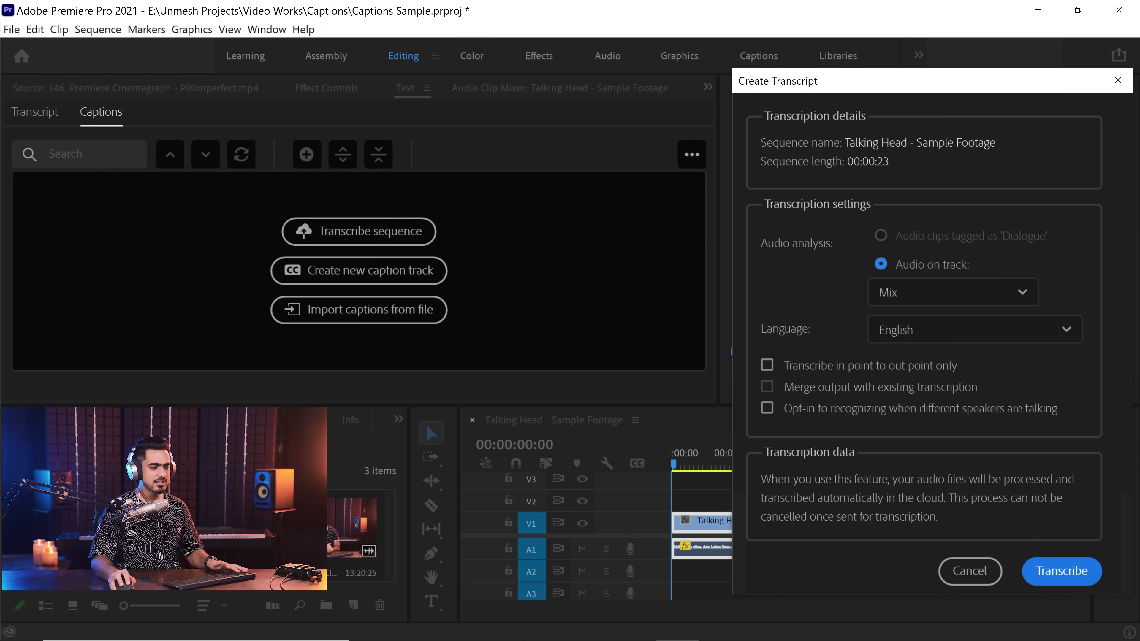
{"action": "left_click", "coordinate": [938, 290]}
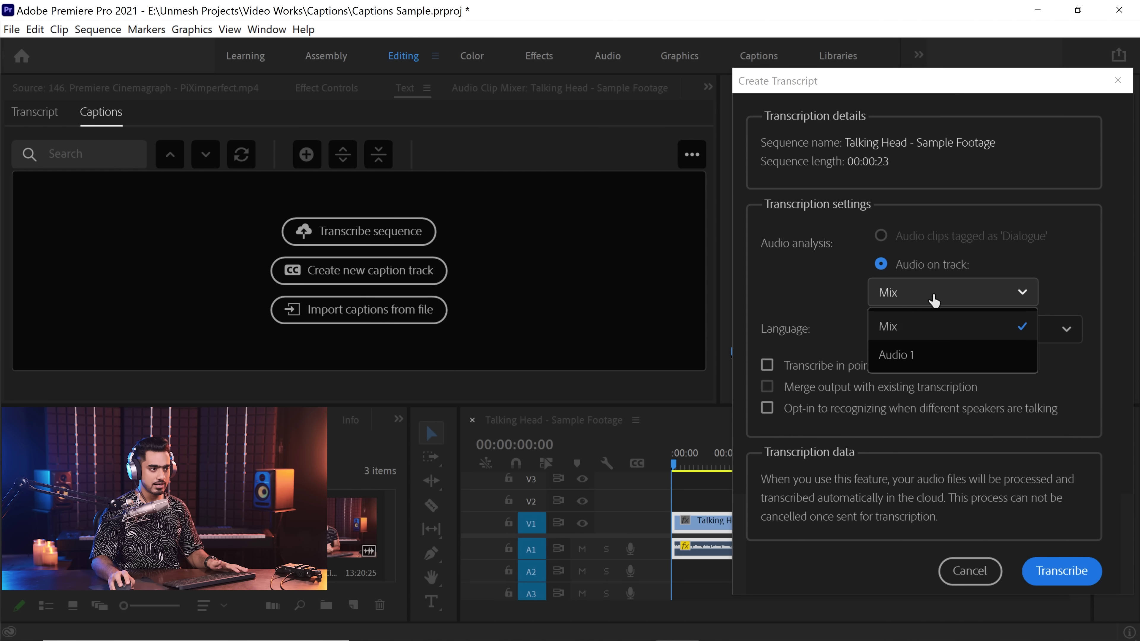
{"action": "left_click", "coordinate": [909, 371]}
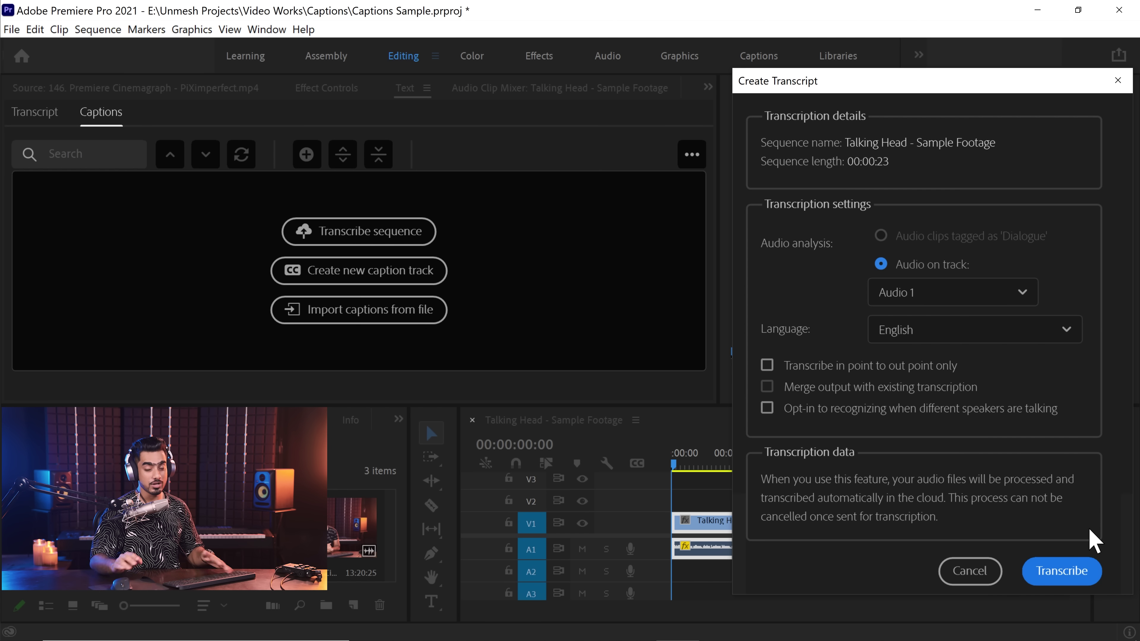
{"action": "left_click", "coordinate": [955, 334]}
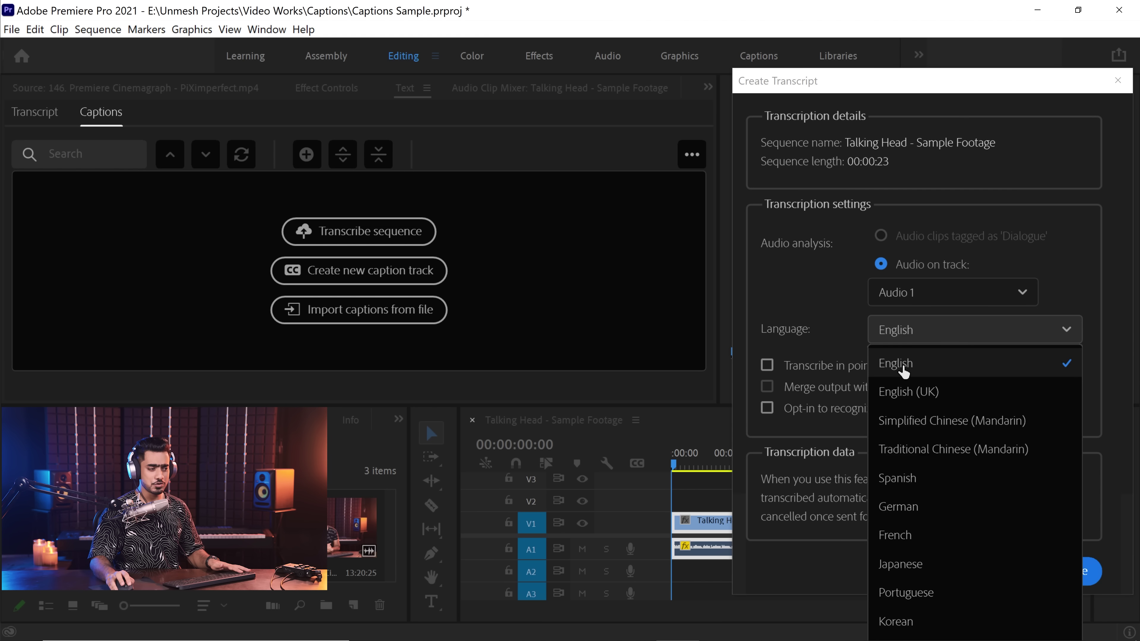
{"action": "left_click_drag", "start_coordinate": [902, 80], "coordinate": [731, 13]}
{"action": "left_click", "coordinate": [781, 266]}
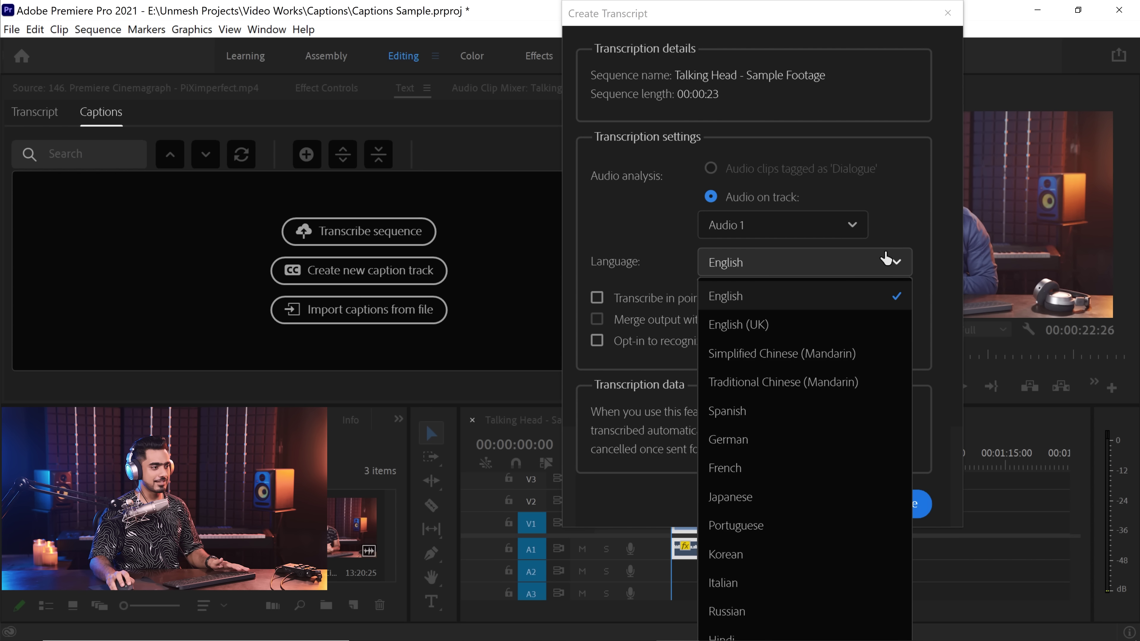
{"action": "left_click", "coordinate": [916, 222]}
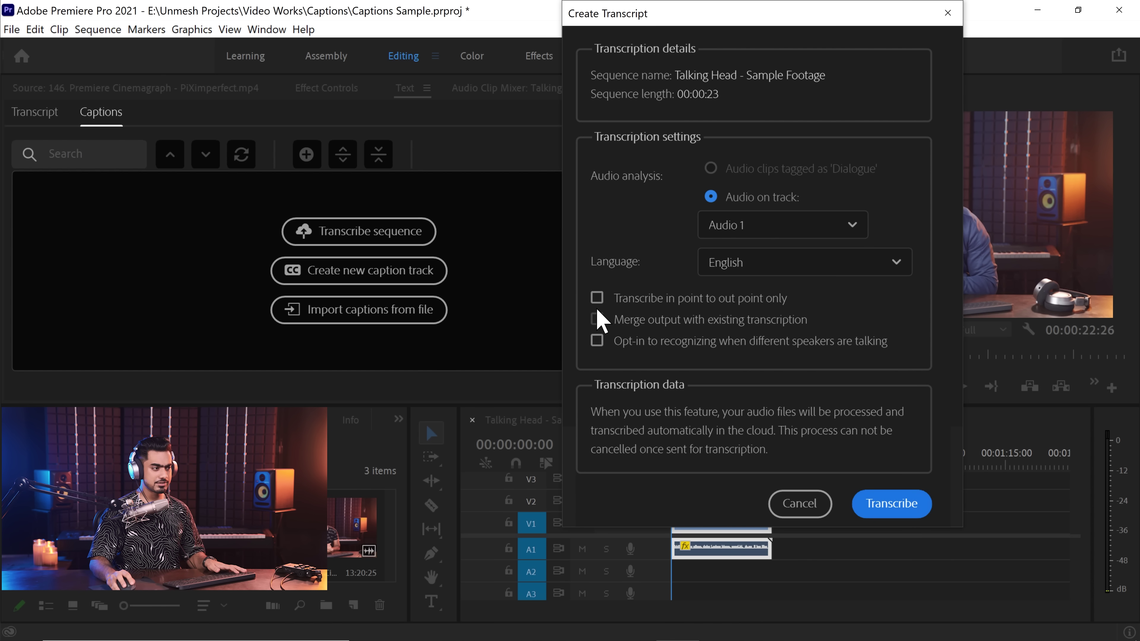
{"action": "left_click_drag", "start_coordinate": [736, 13], "coordinate": [966, 83]}
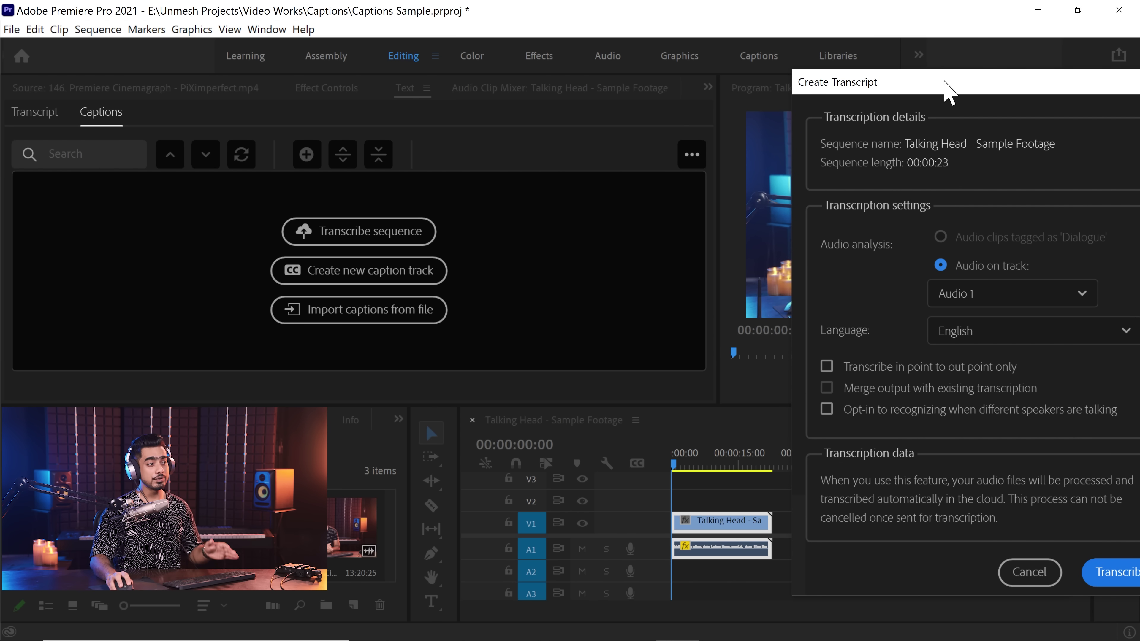
{"action": "left_click_drag", "start_coordinate": [980, 97], "coordinate": [754, 47]}
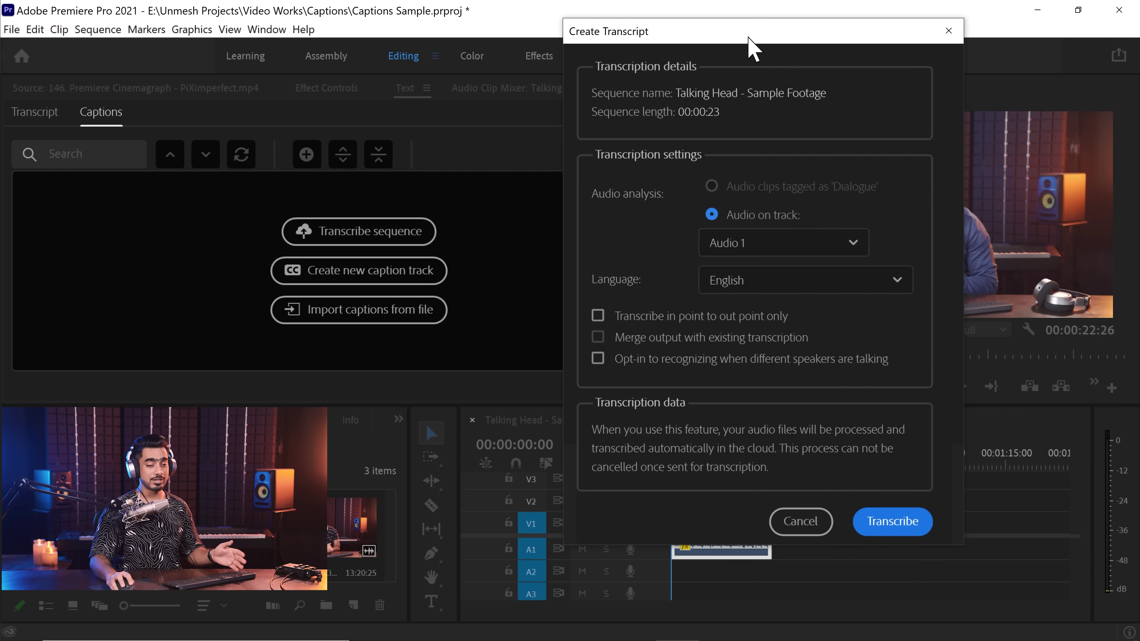
{"action": "left_click", "coordinate": [599, 317]}
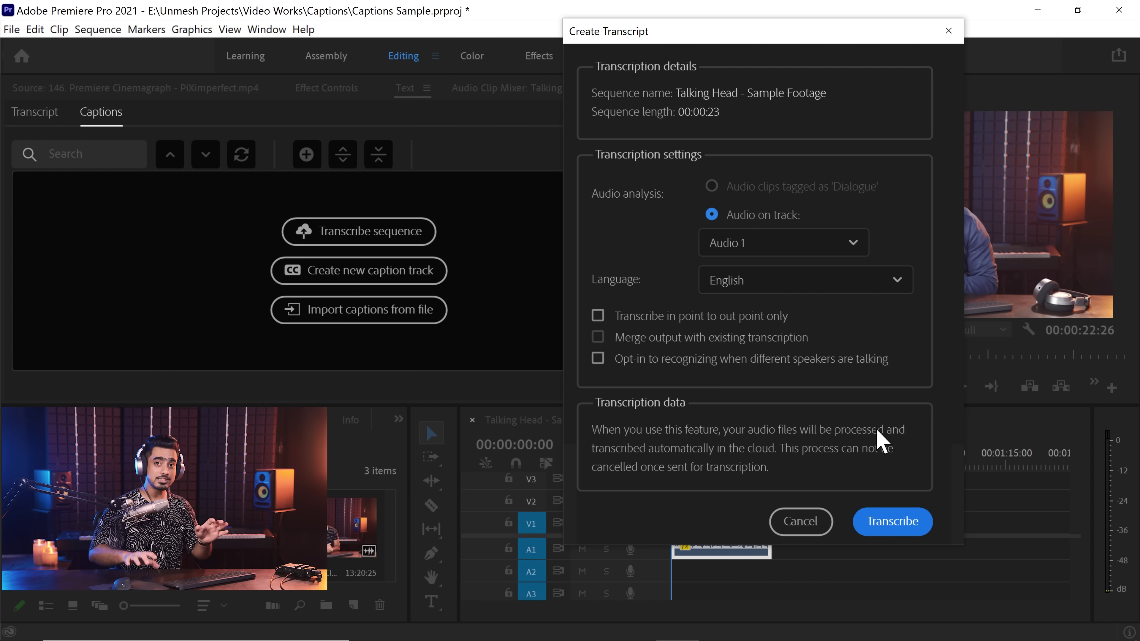
Opt in to recognising different speakers in the transcript
{"action": "left_click", "coordinate": [599, 359]}
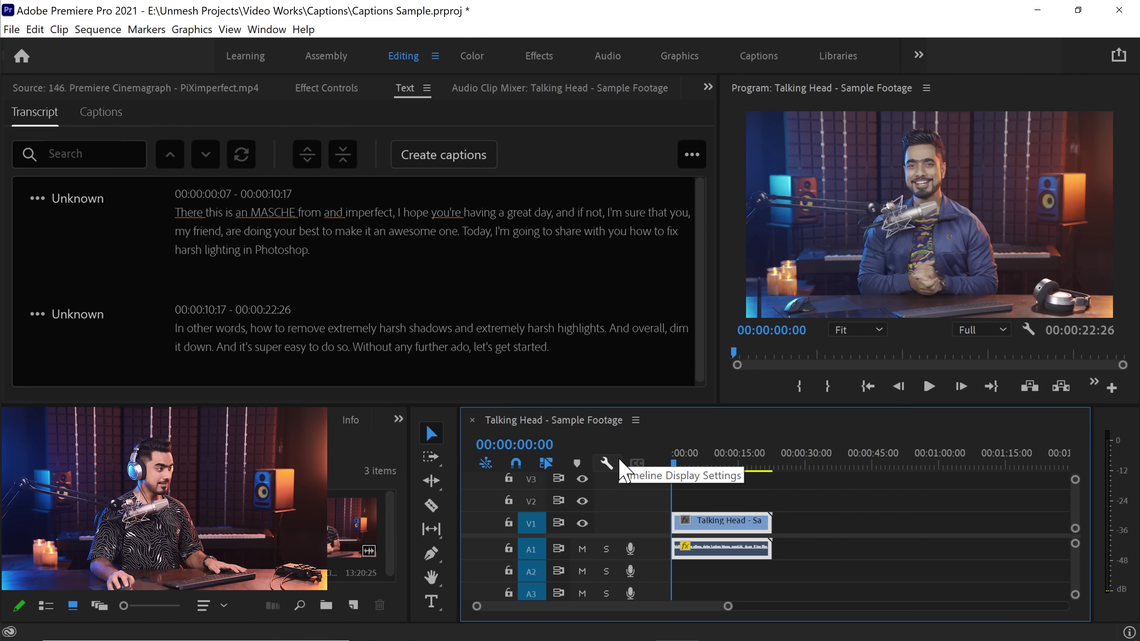
Play and stop the sequence to check the transcript, then open the first paragraph for editing
{"action": "key", "text": "space"}
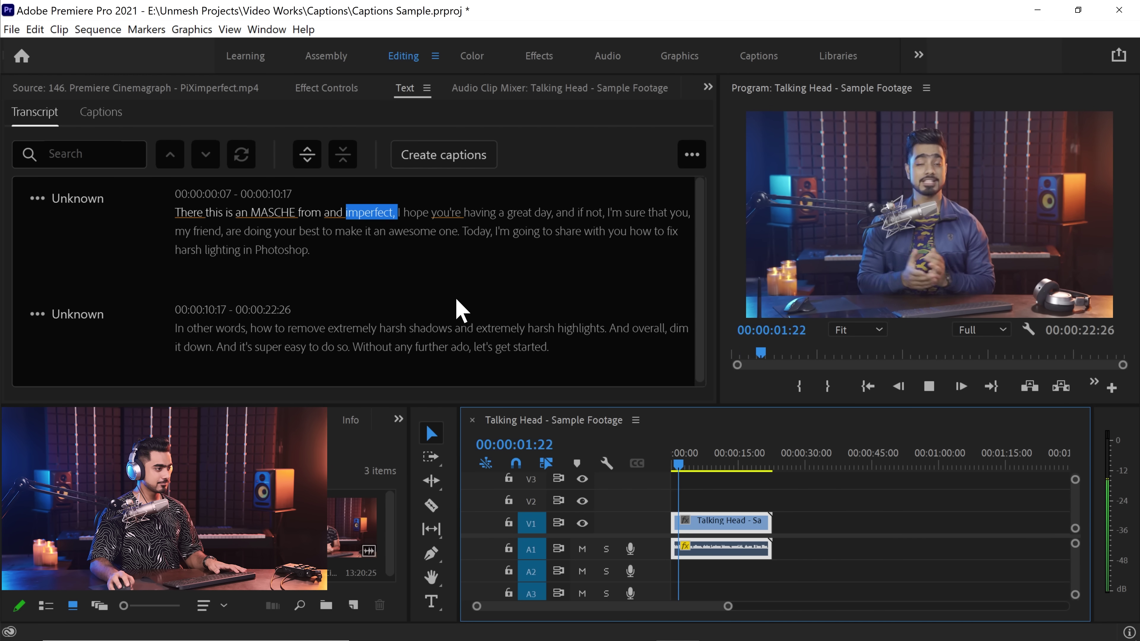
{"action": "key", "text": "space"}
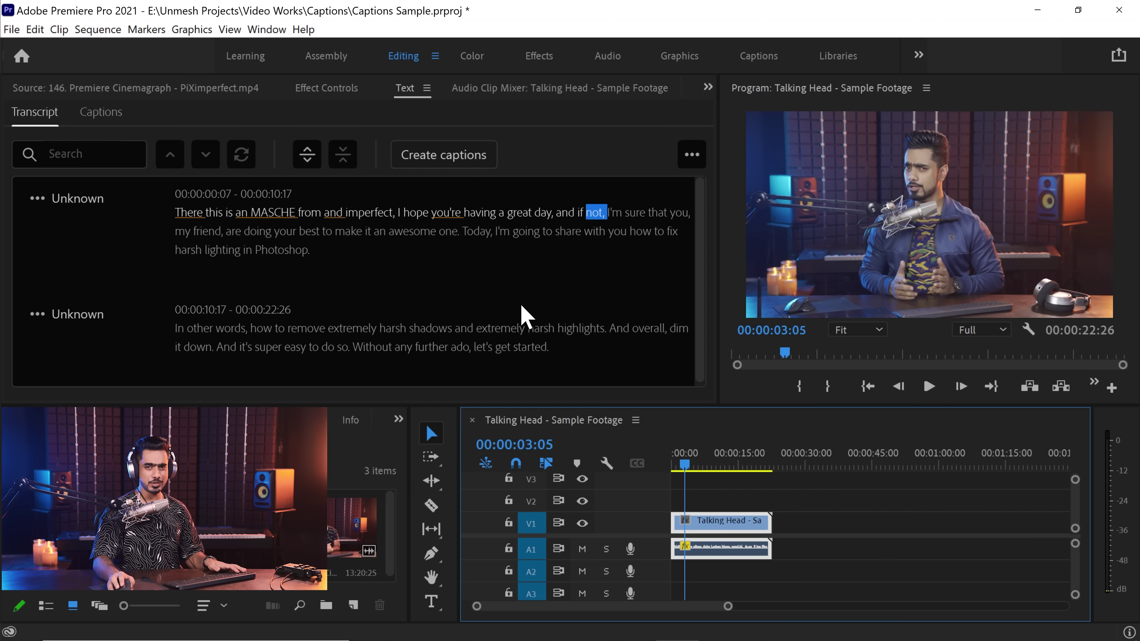
{"action": "double_click", "coordinate": [189, 211]}
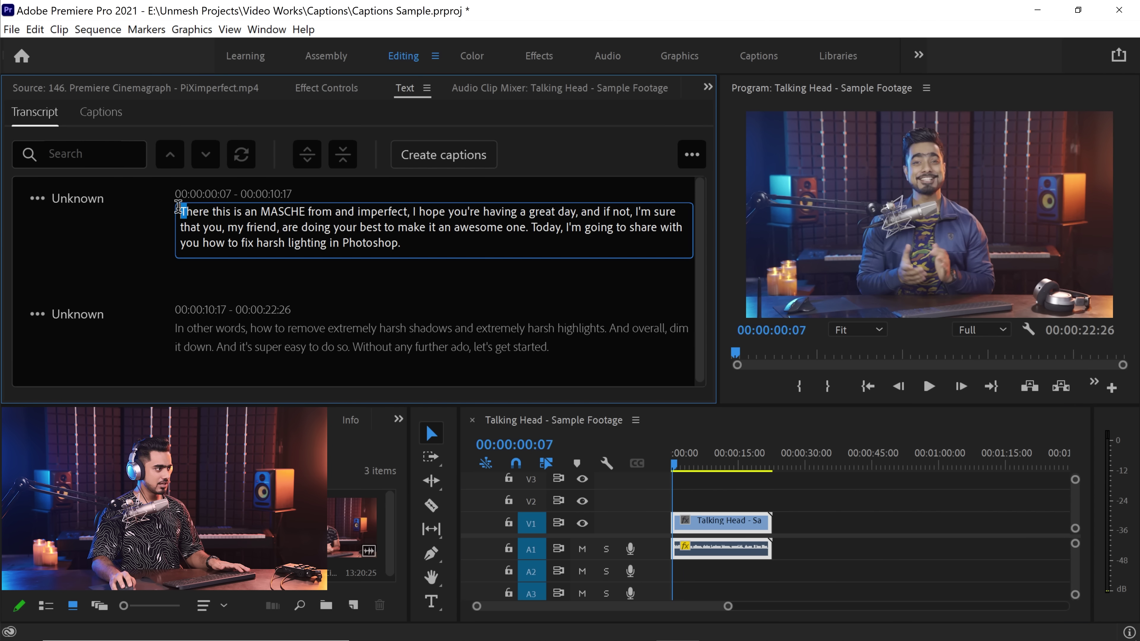
Start the paragraph with 'Hi there,' and replace the misheard 'an MASCHE' with the presenter's name
{"action": "type", "text": "Hi "}
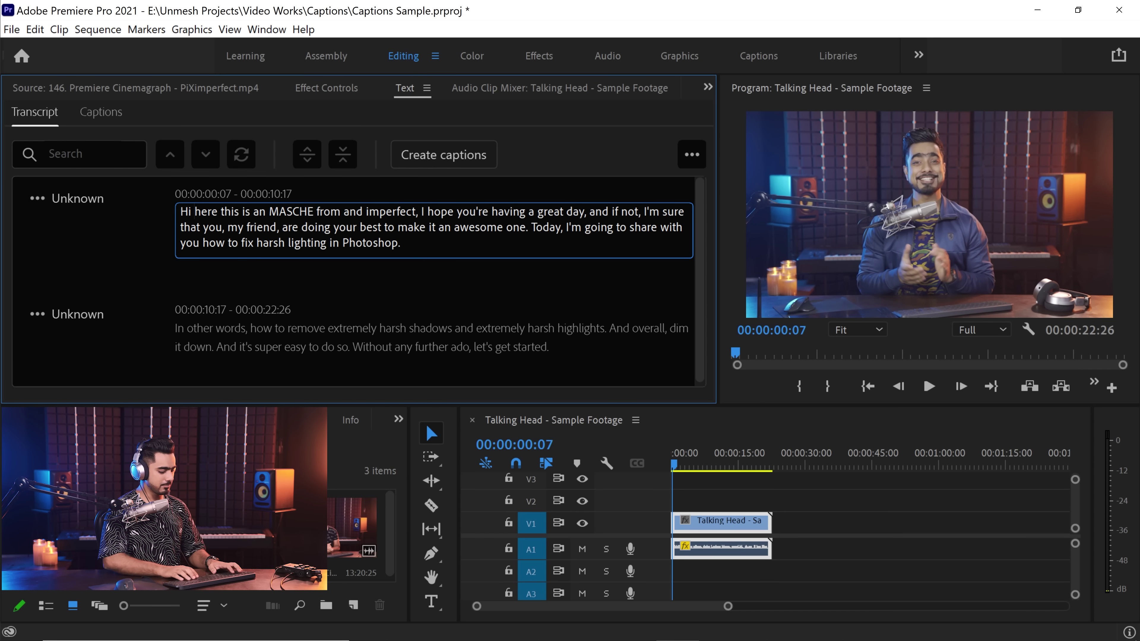
{"action": "type", "text": "there"}
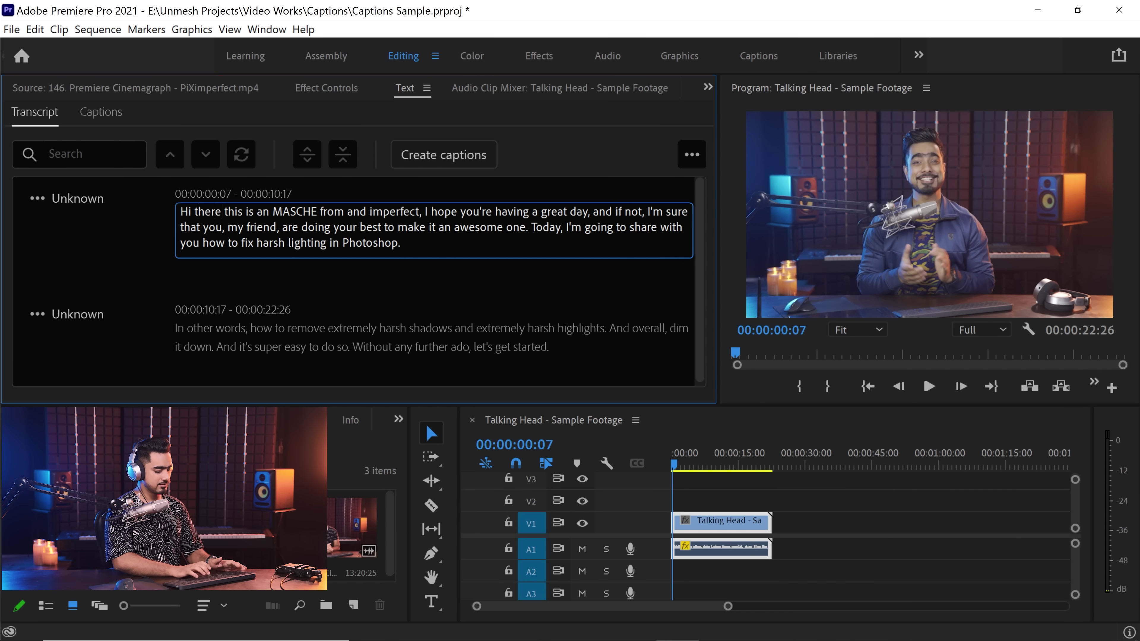
{"action": "type", "text": ","}
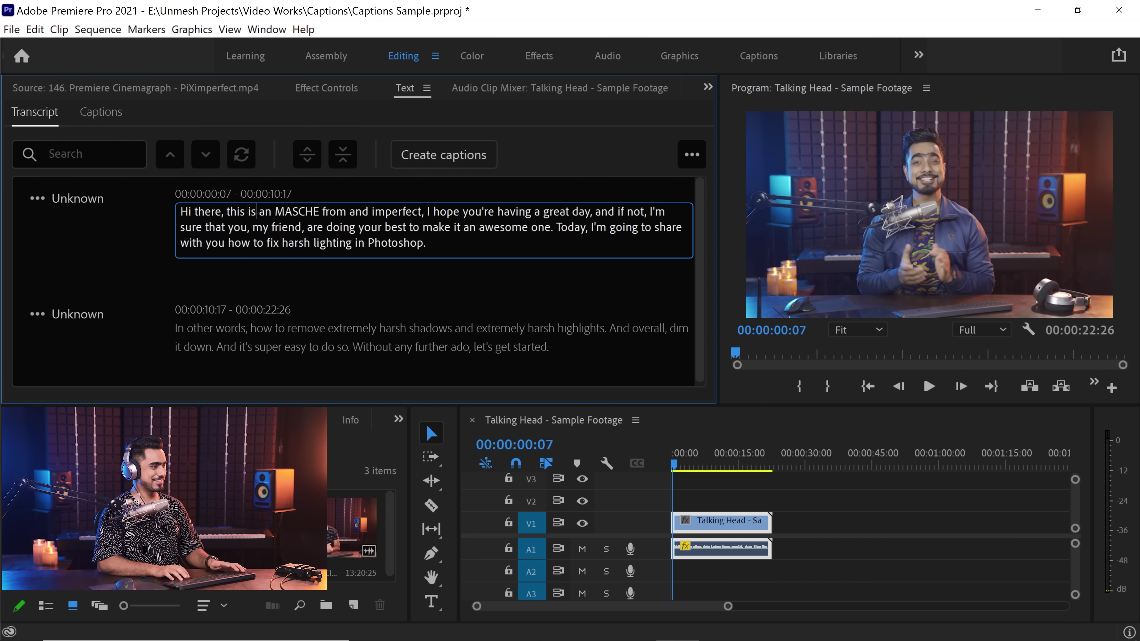
{"action": "key", "text": "ctrl+shift+Right"}
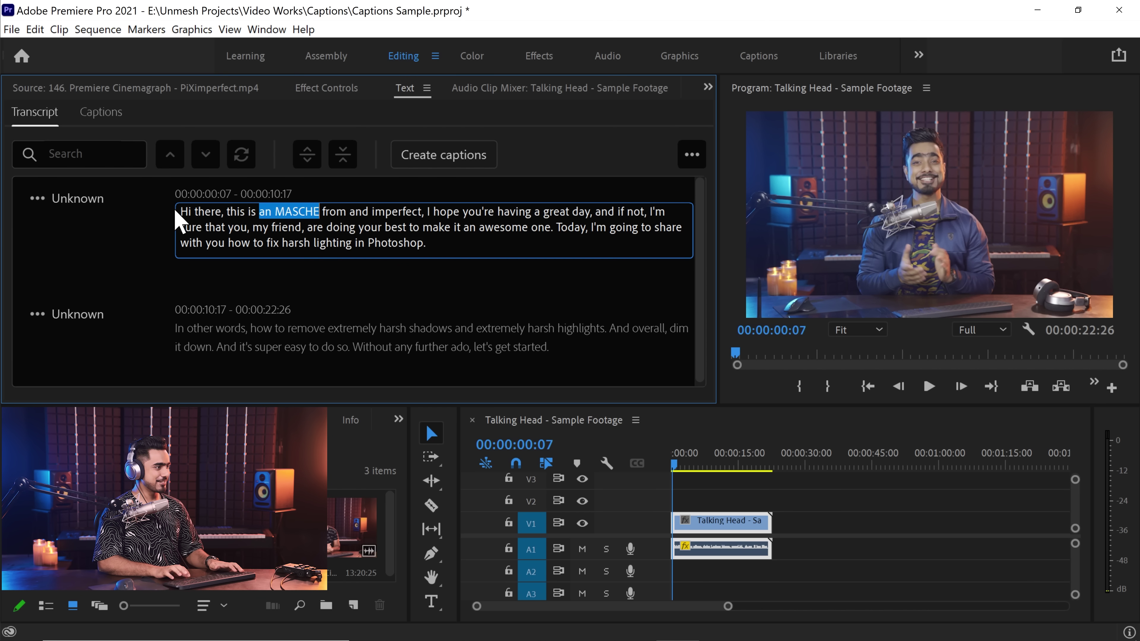
{"action": "type", "text": "Unmesh"}
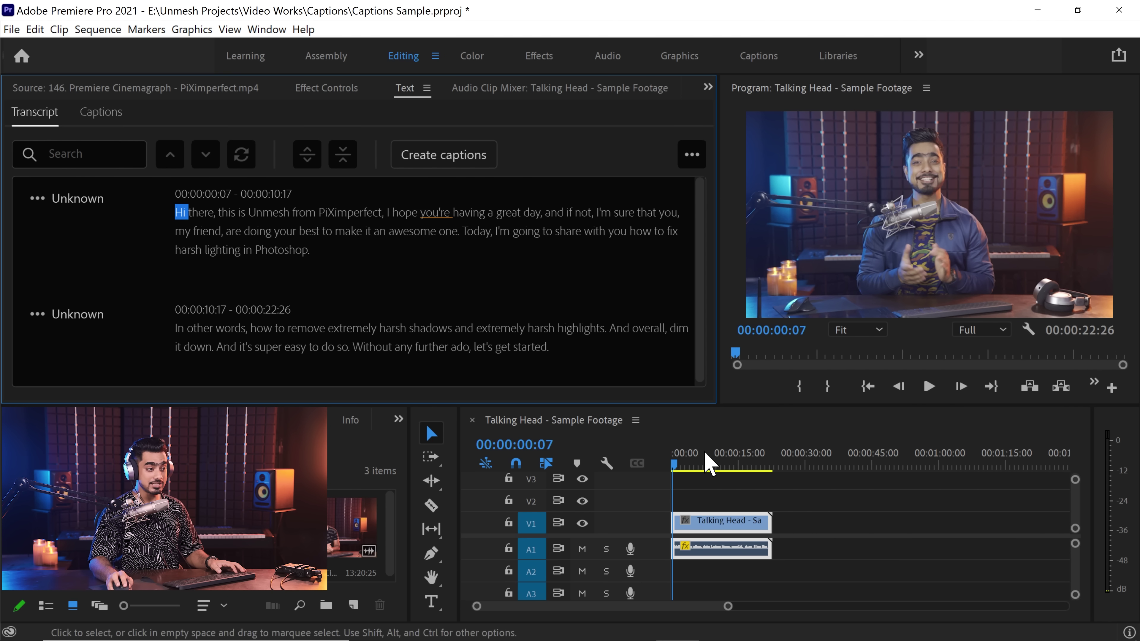
{"action": "left_click", "coordinate": [410, 233]}
{"action": "key", "text": "space"}
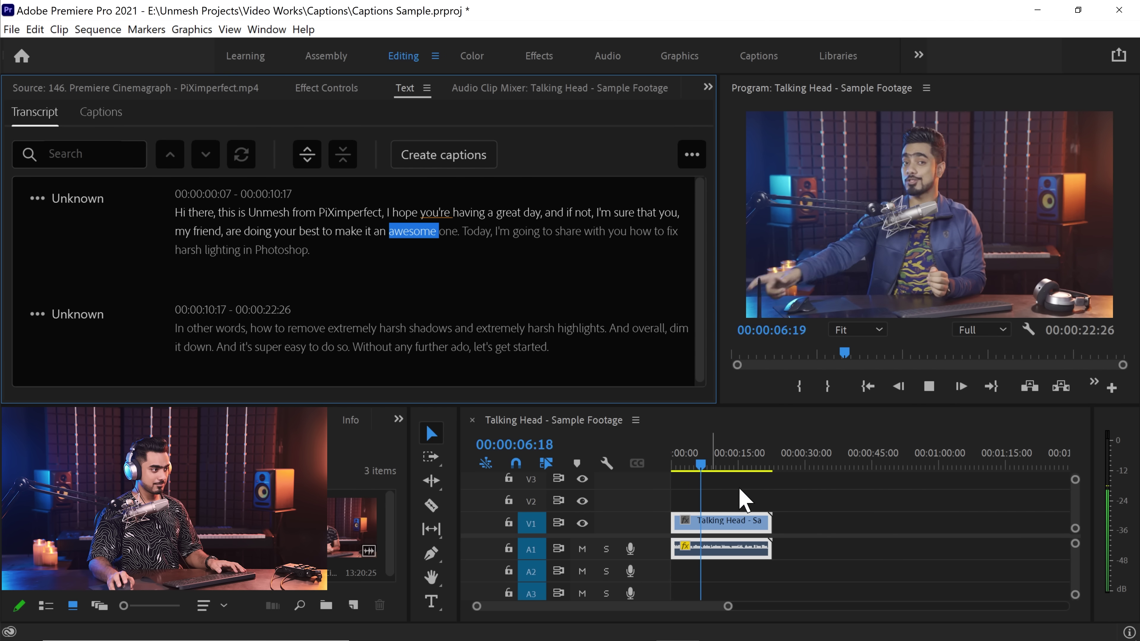
{"action": "key", "text": "space"}
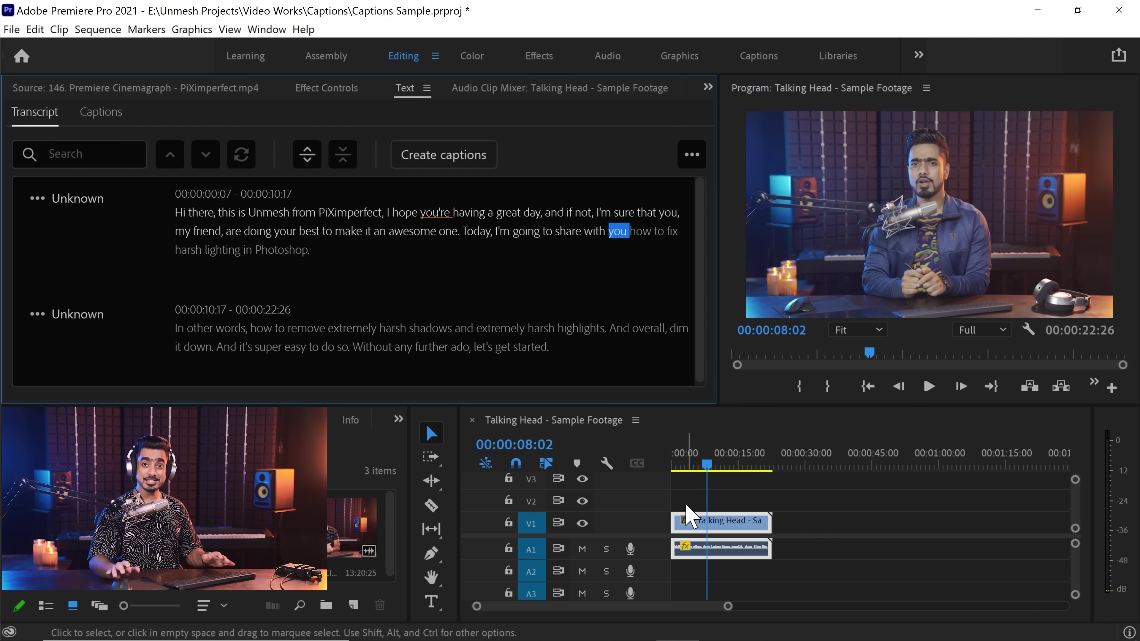
{"action": "left_click", "coordinate": [357, 331]}
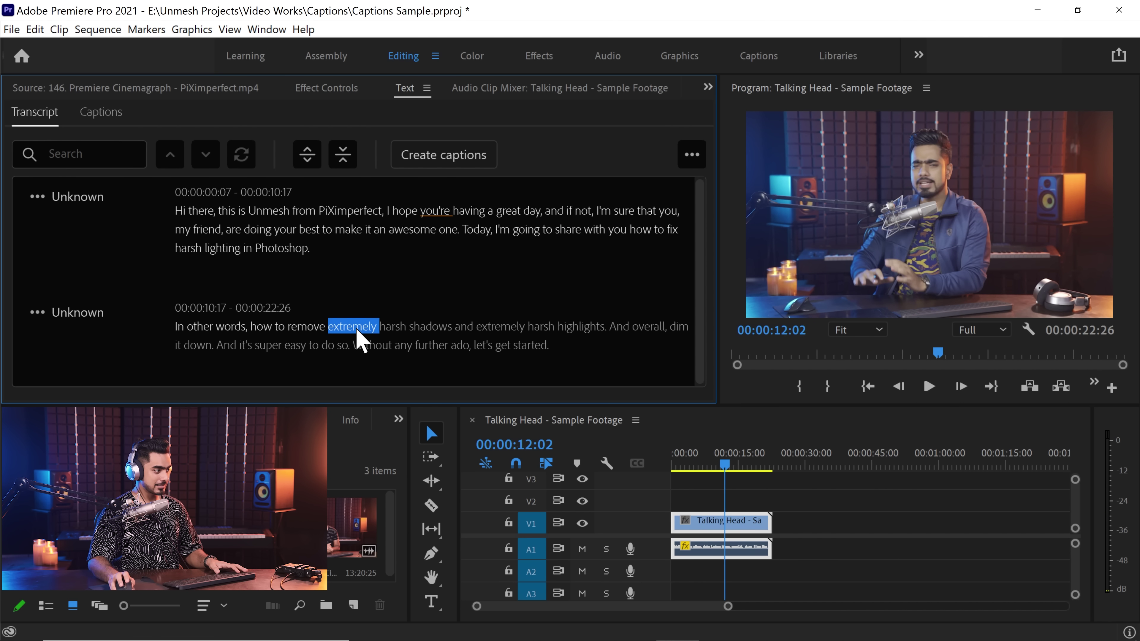
{"action": "key", "text": "space"}
{"action": "key", "text": "space"}
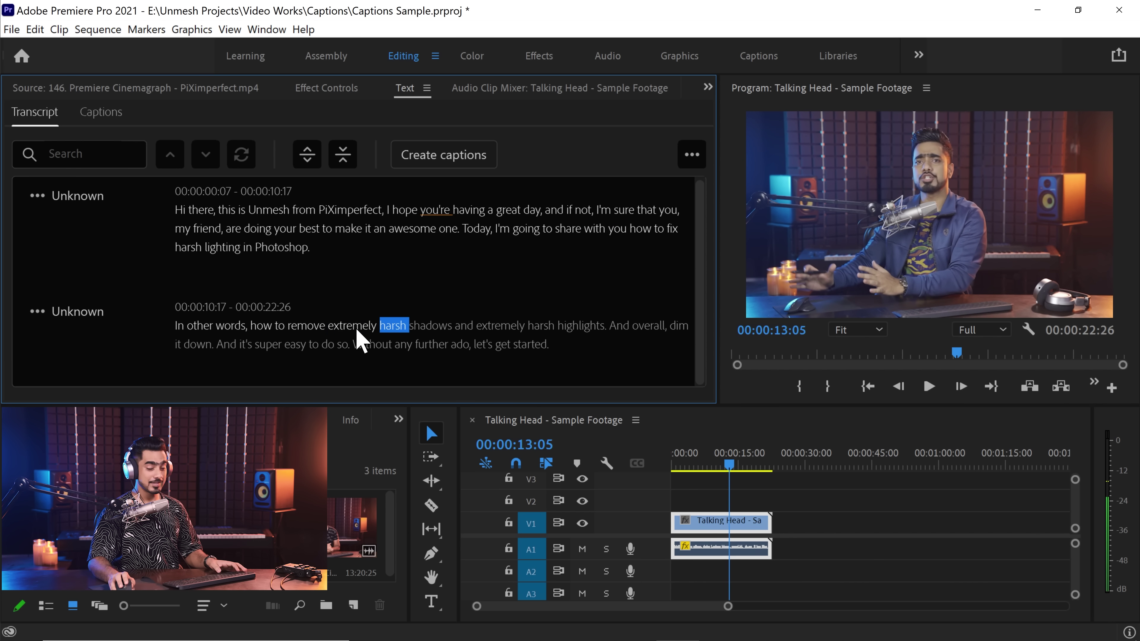
{"action": "left_click", "coordinate": [182, 210]}
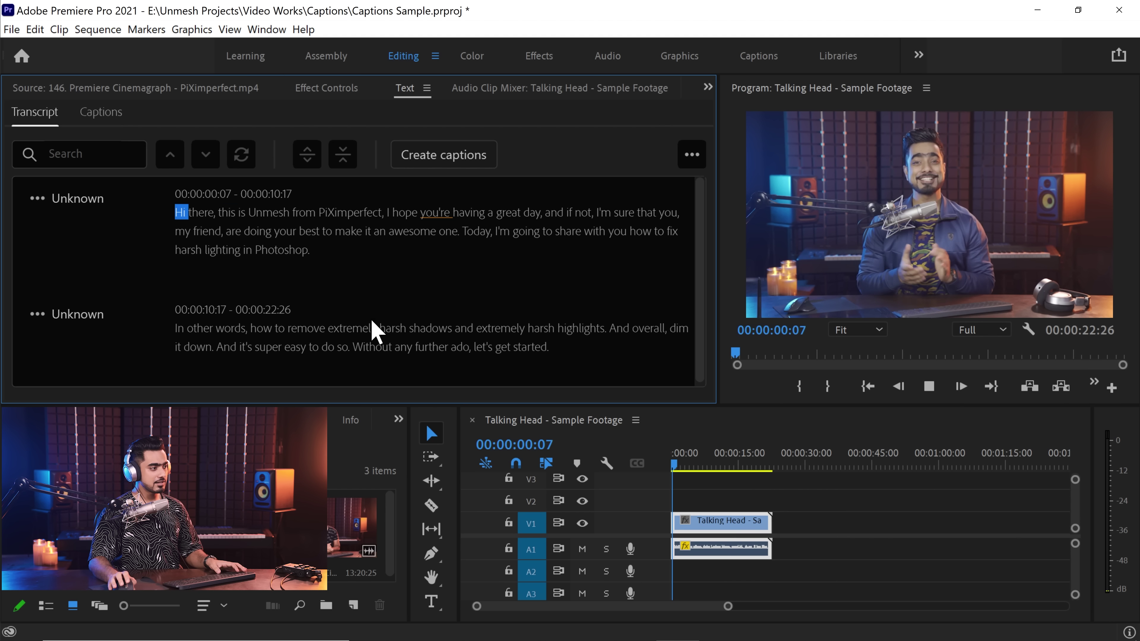
{"action": "key", "text": "space"}
{"action": "key", "text": "space"}
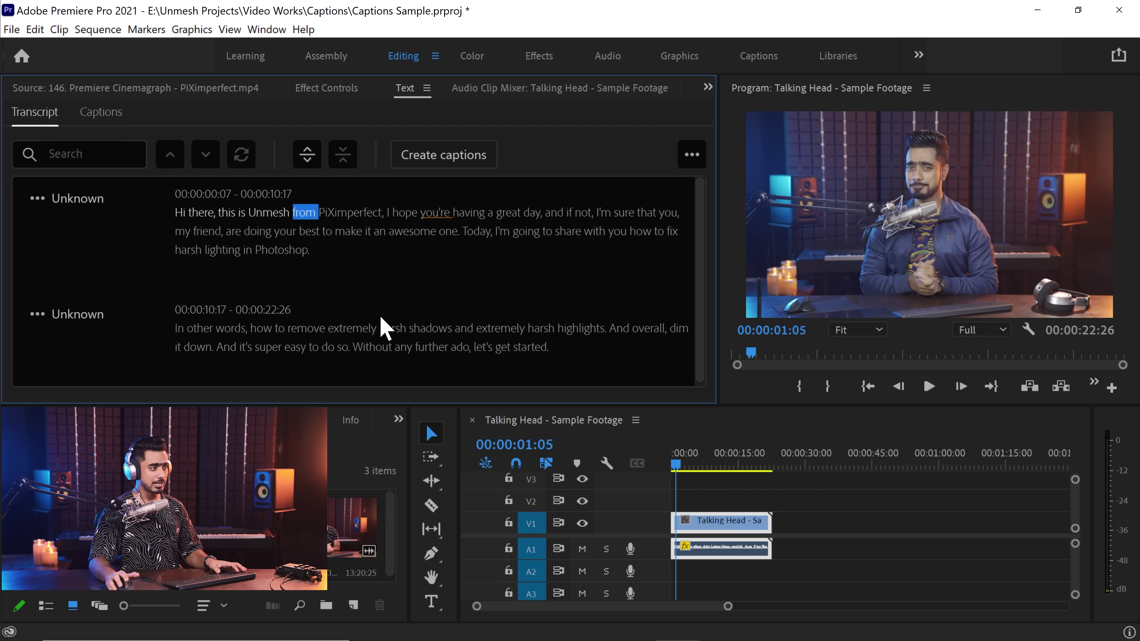
{"action": "key", "text": "space"}
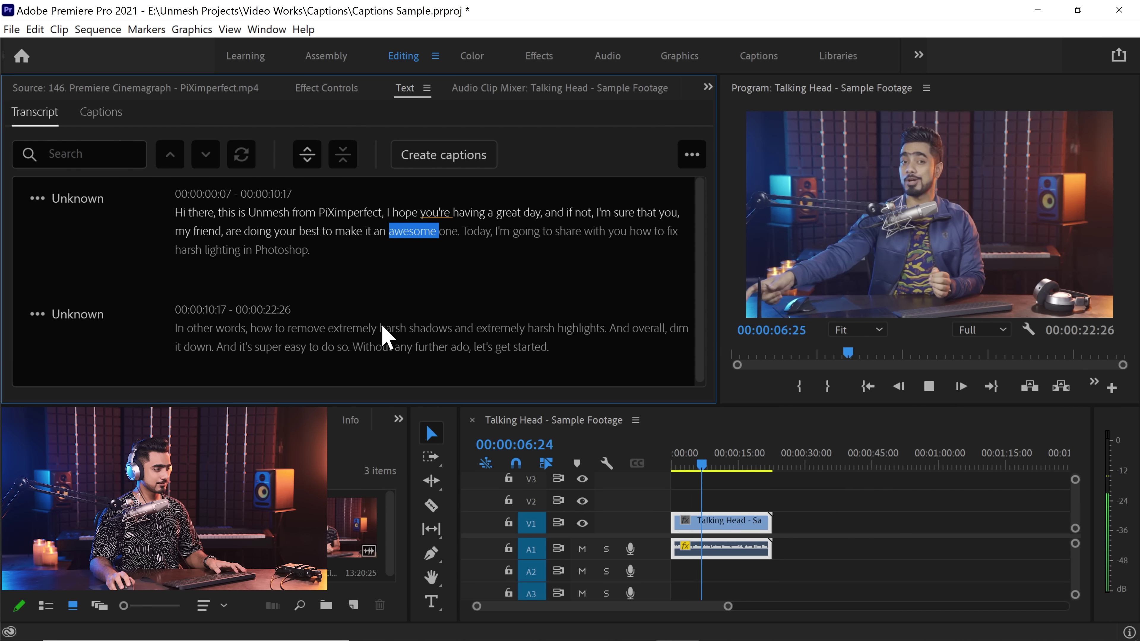
{"action": "key", "text": "space"}
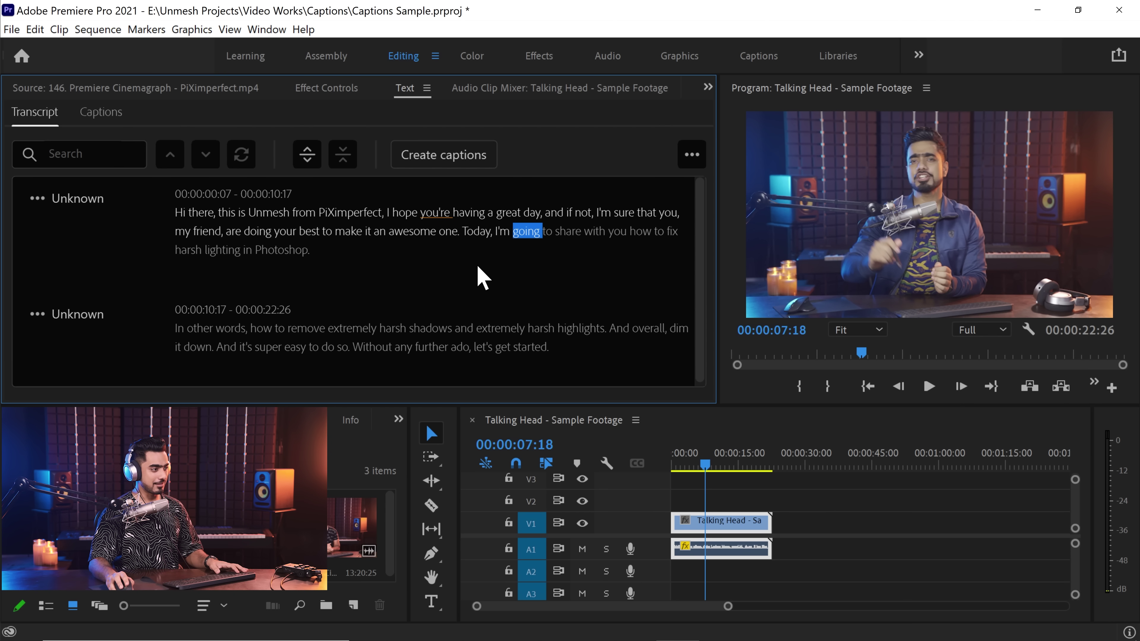
{"action": "key", "text": "space"}
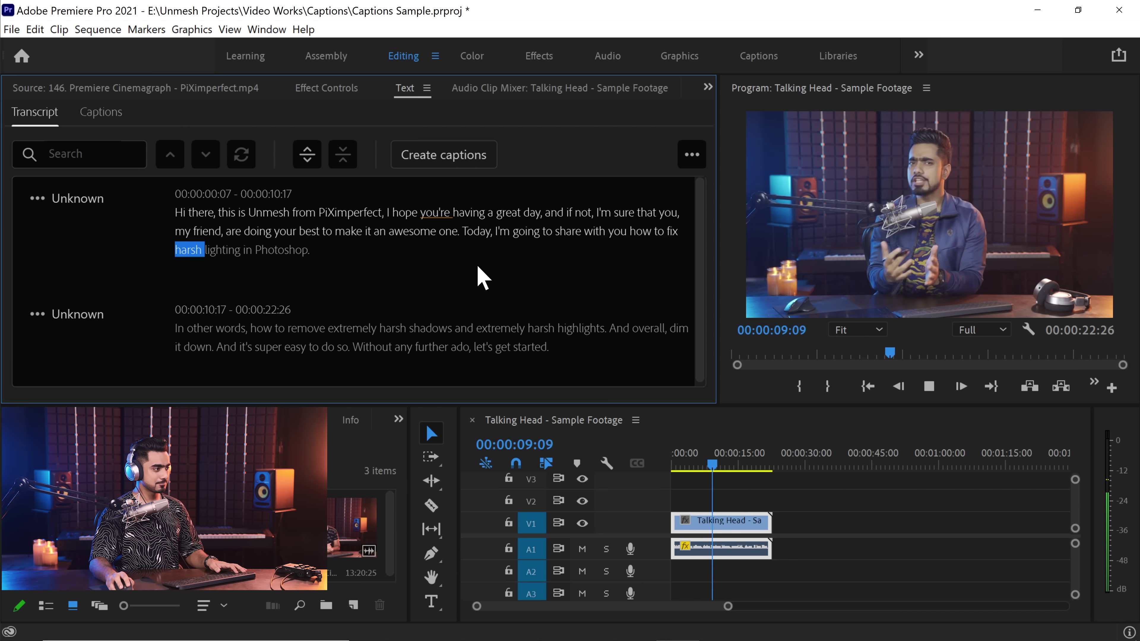
{"action": "key", "text": "space"}
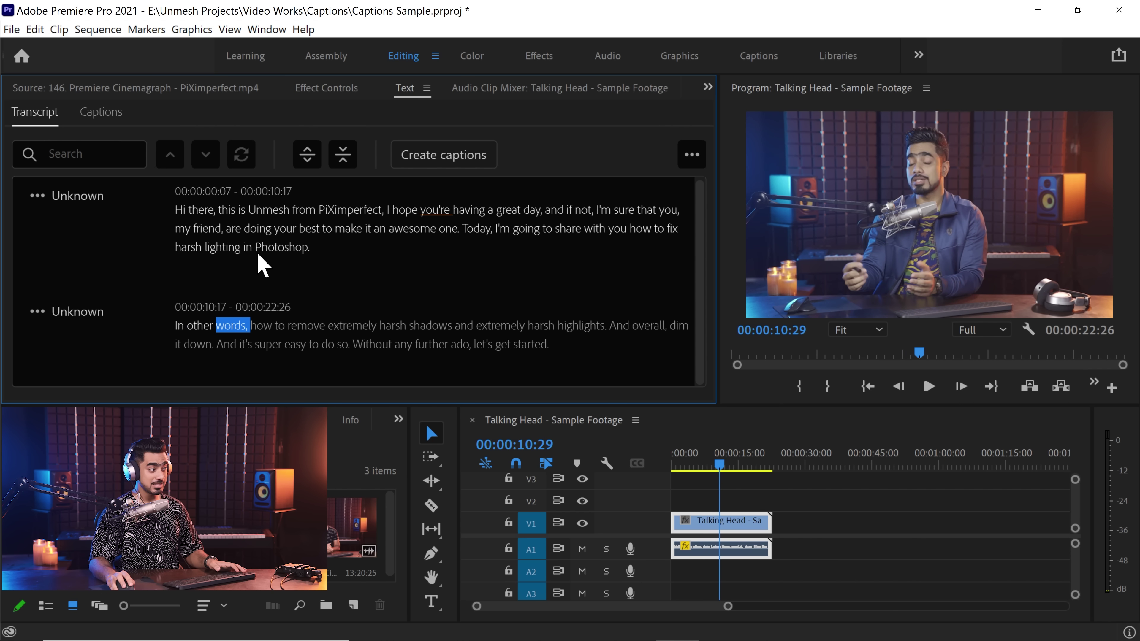
{"action": "key", "text": "space"}
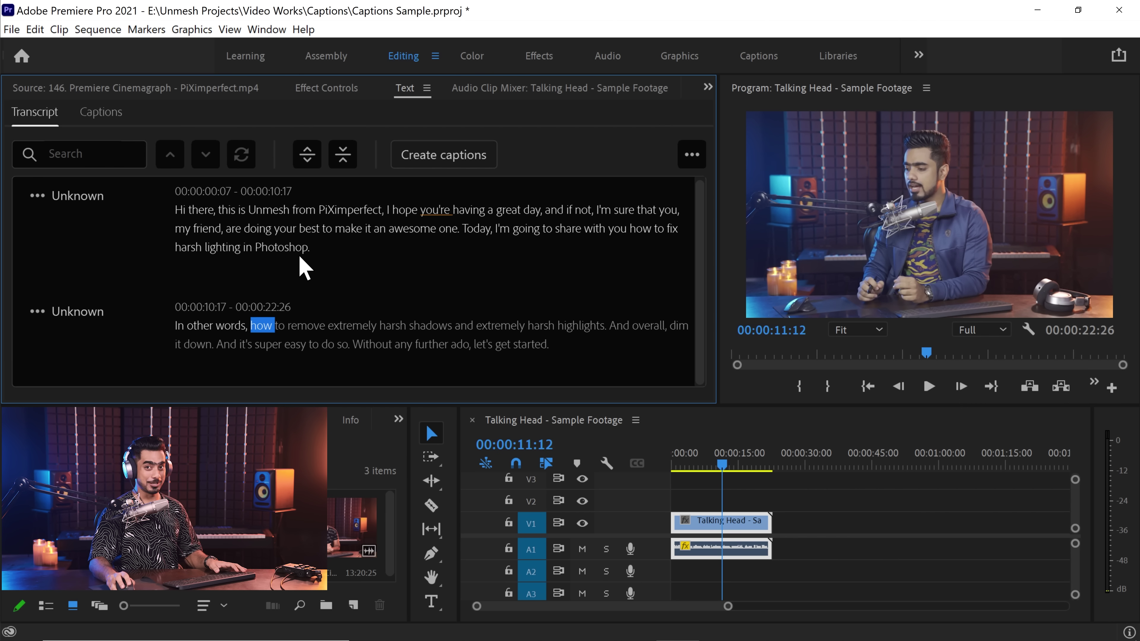
{"action": "key", "text": "space"}
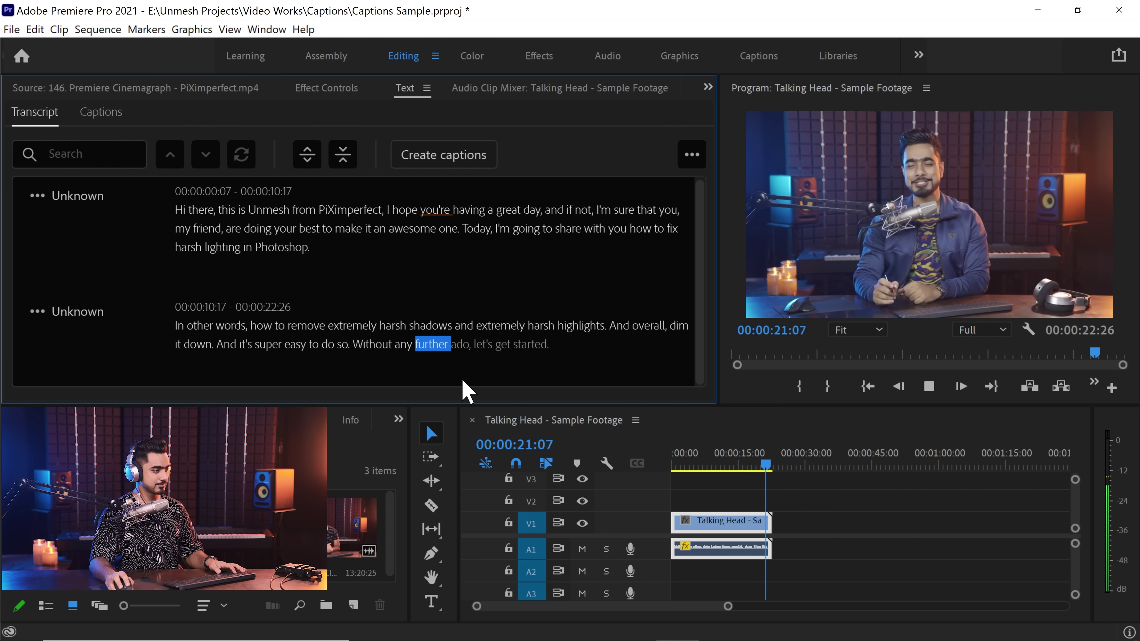
Change 'started.' to 'started!' in the second paragraph and commit the edit
{"action": "double_click", "coordinate": [531, 355]}
{"action": "left_click", "coordinate": [645, 330]}
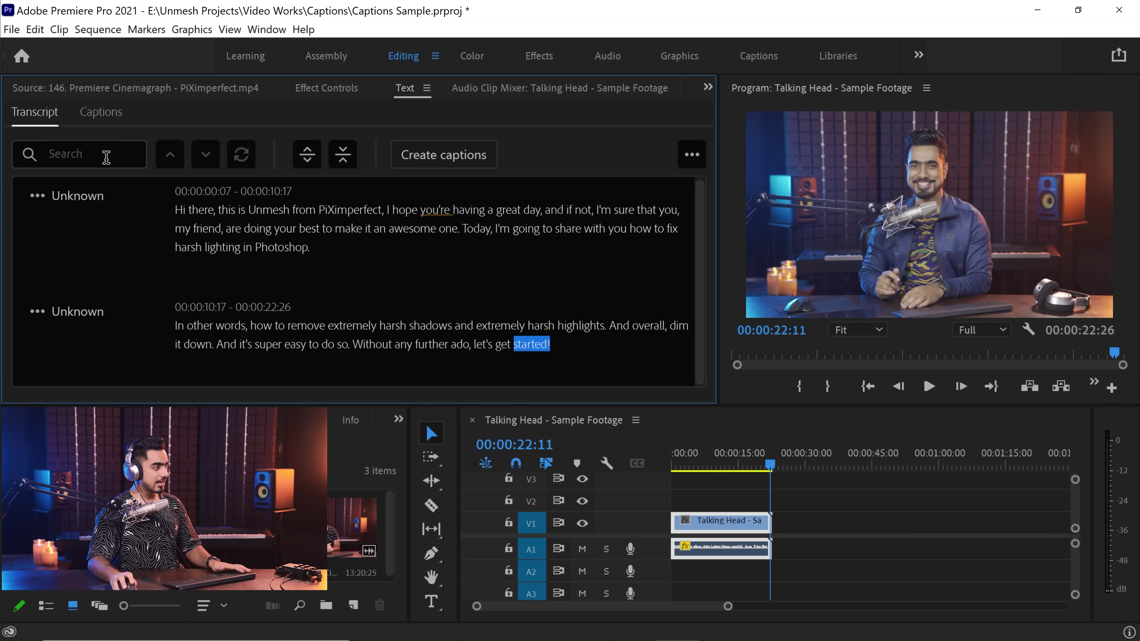
{"action": "left_click", "coordinate": [99, 155]}
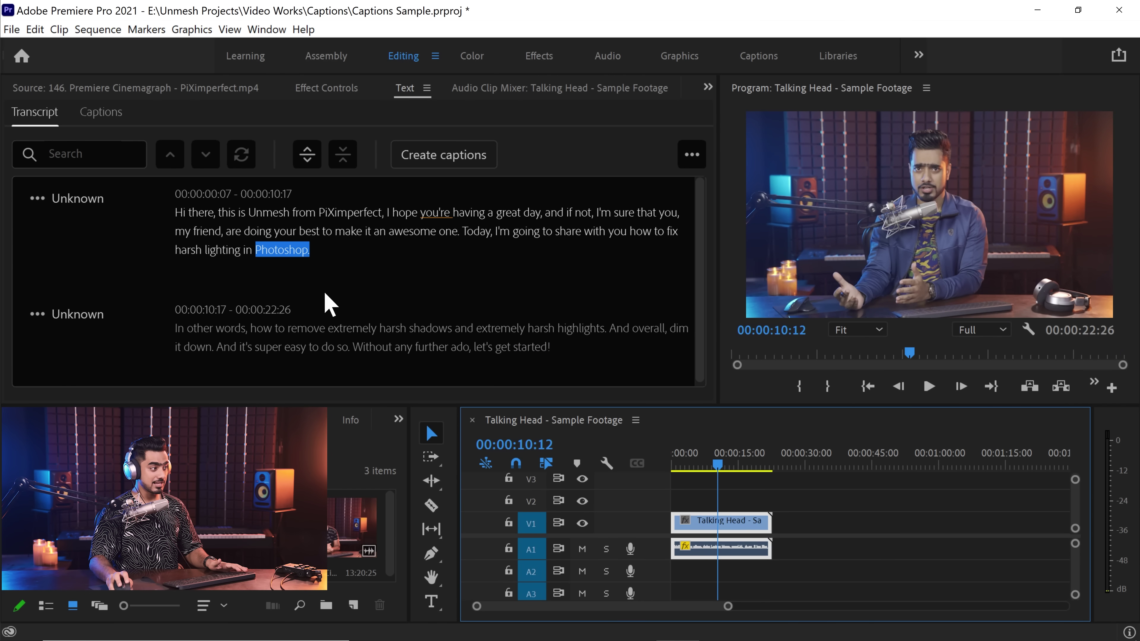
Rename the Unknown speaker to the presenter's name and save, then open and close the transcript options
{"action": "left_click", "coordinate": [80, 199]}
{"action": "left_click", "coordinate": [71, 266]}
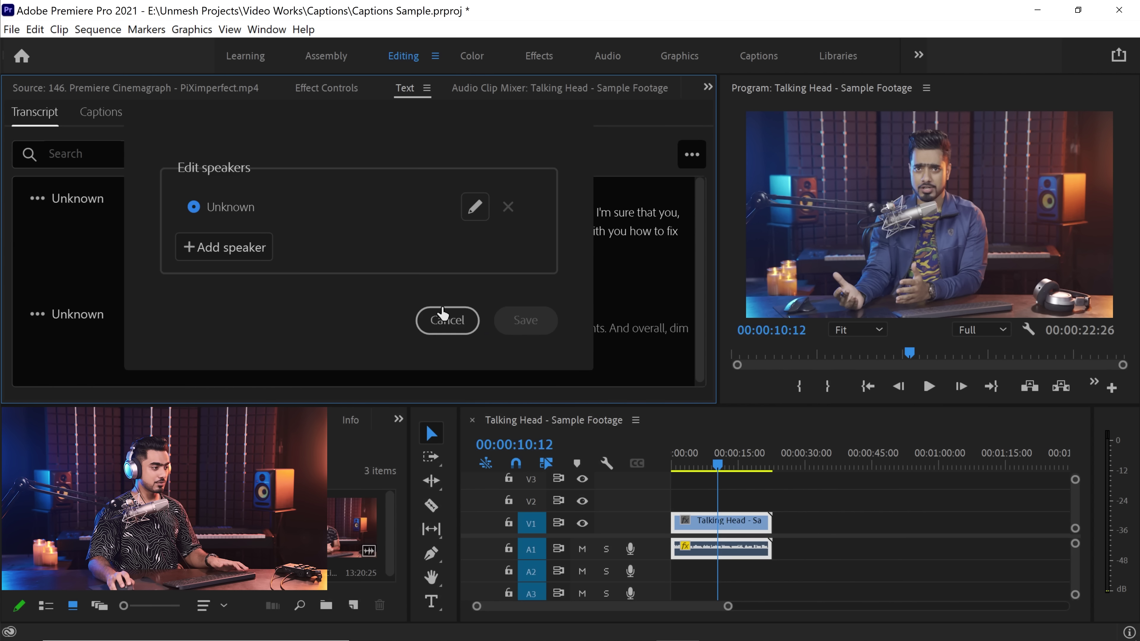
{"action": "left_click", "coordinate": [474, 207]}
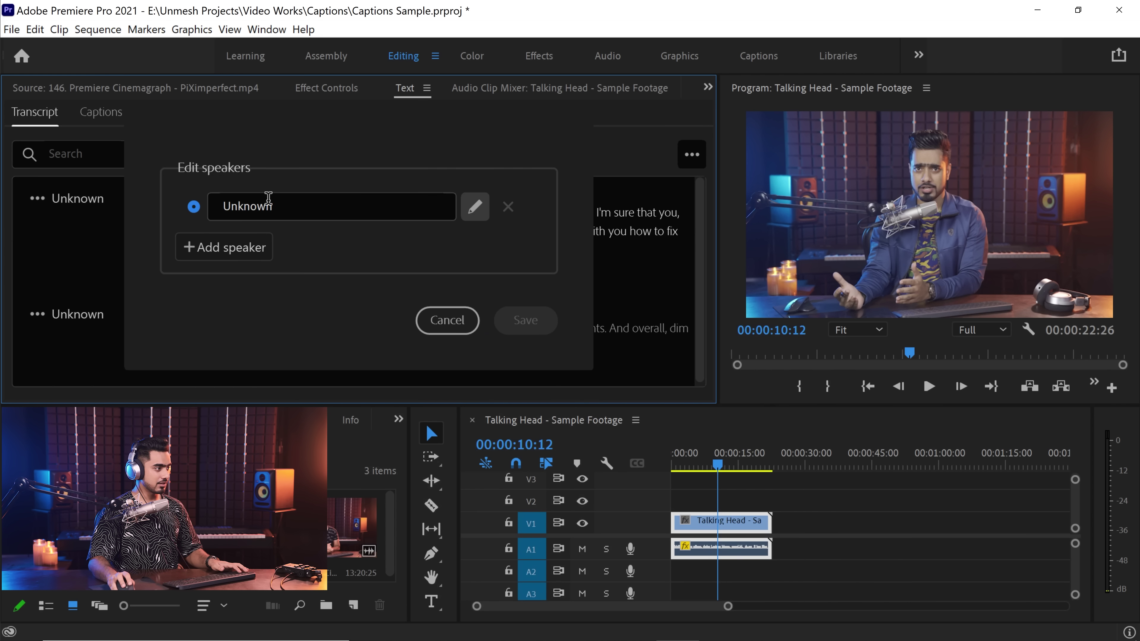
{"action": "double_click", "coordinate": [297, 203]}
{"action": "type", "text": "Unmesh"}
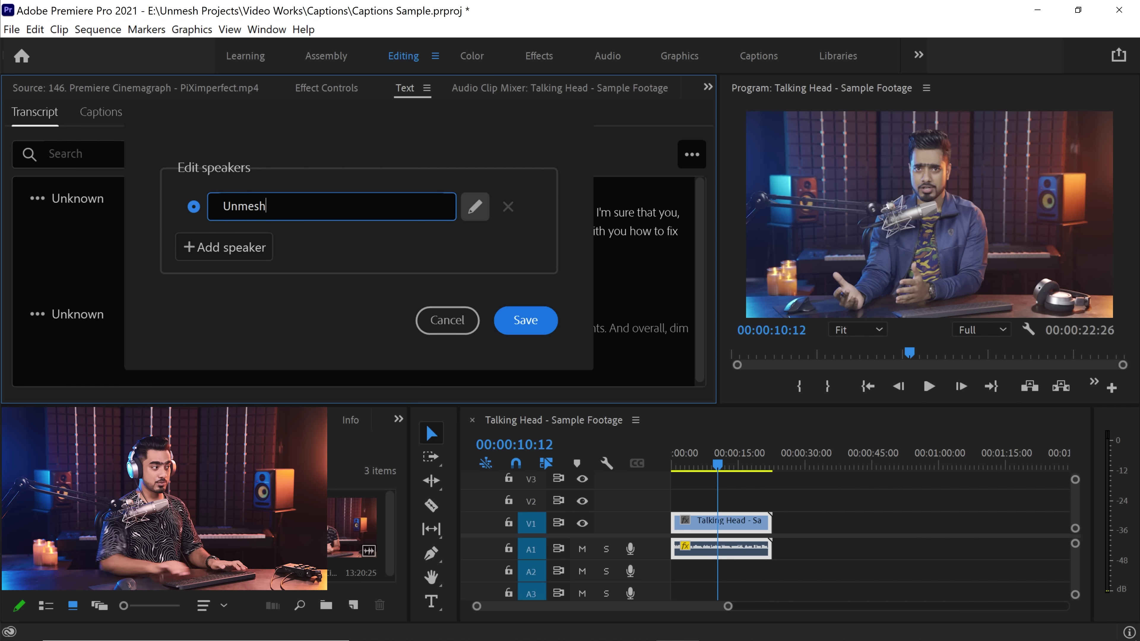
{"action": "left_click", "coordinate": [542, 325]}
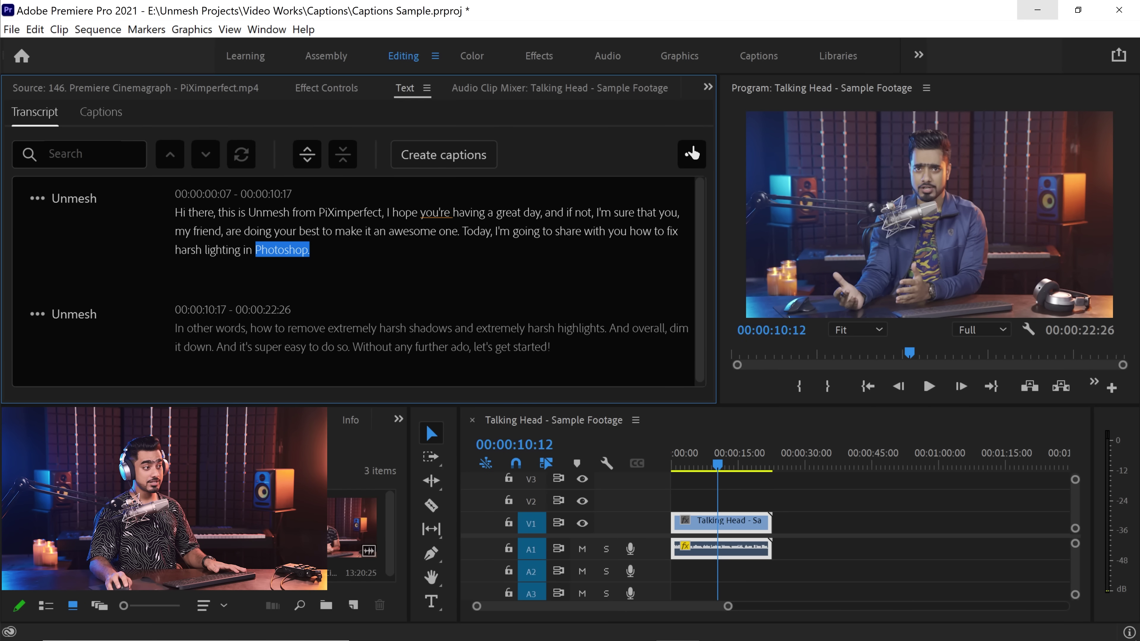
{"action": "left_click", "coordinate": [692, 153]}
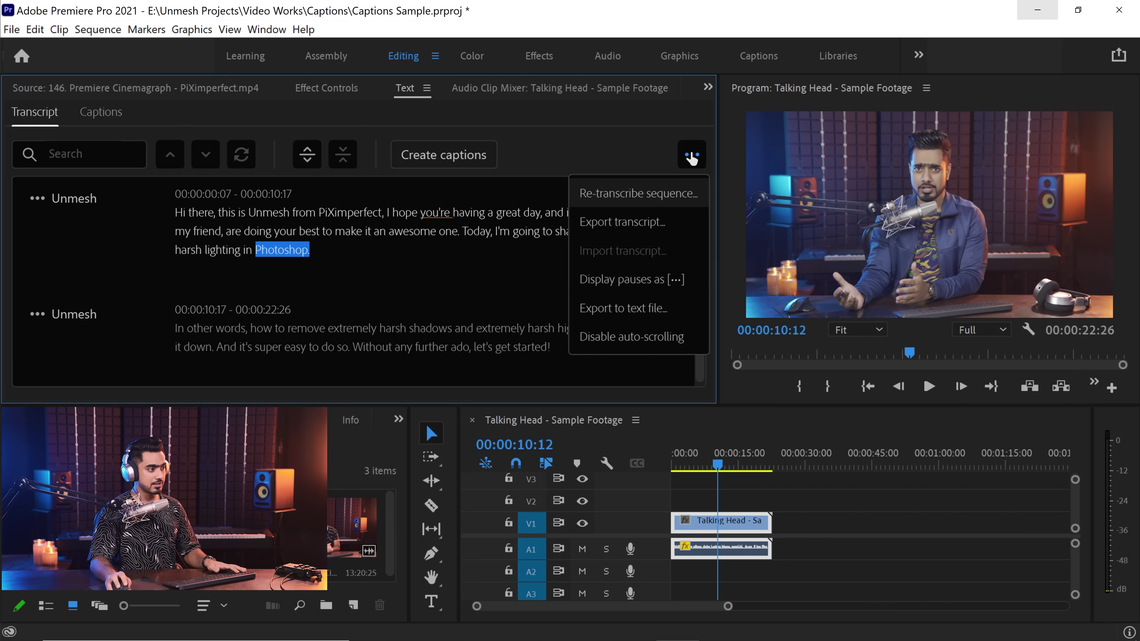
{"action": "left_click", "coordinate": [694, 155]}
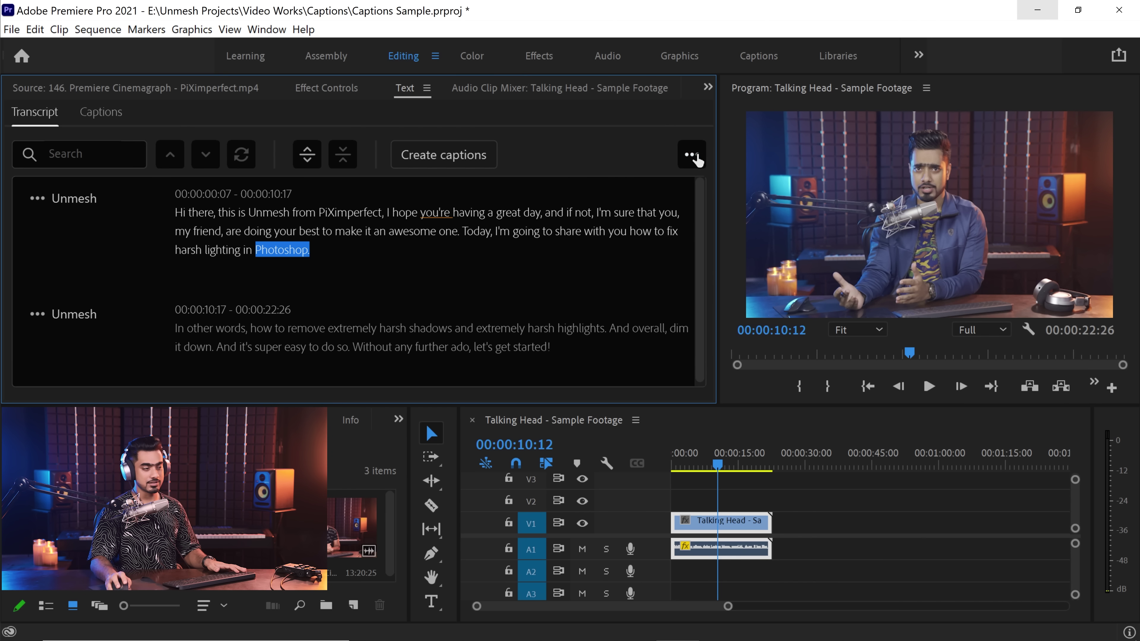
Create subtitle captions with the Subtitle Default preset and a 42-character maximum length
{"action": "left_click", "coordinate": [462, 161]}
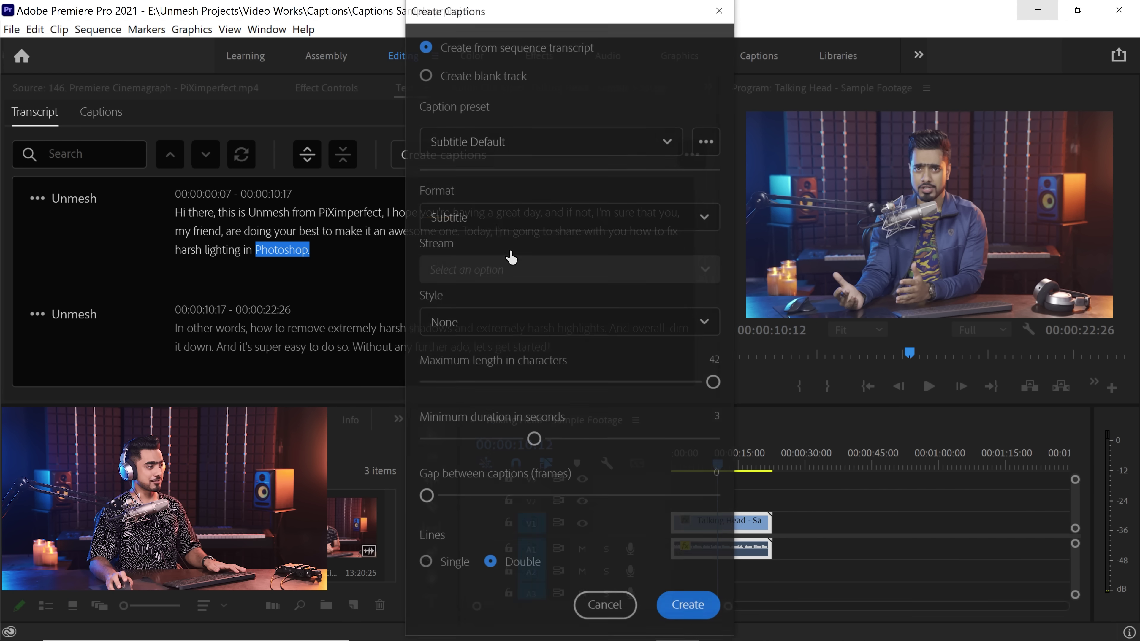
{"action": "left_click", "coordinate": [505, 148]}
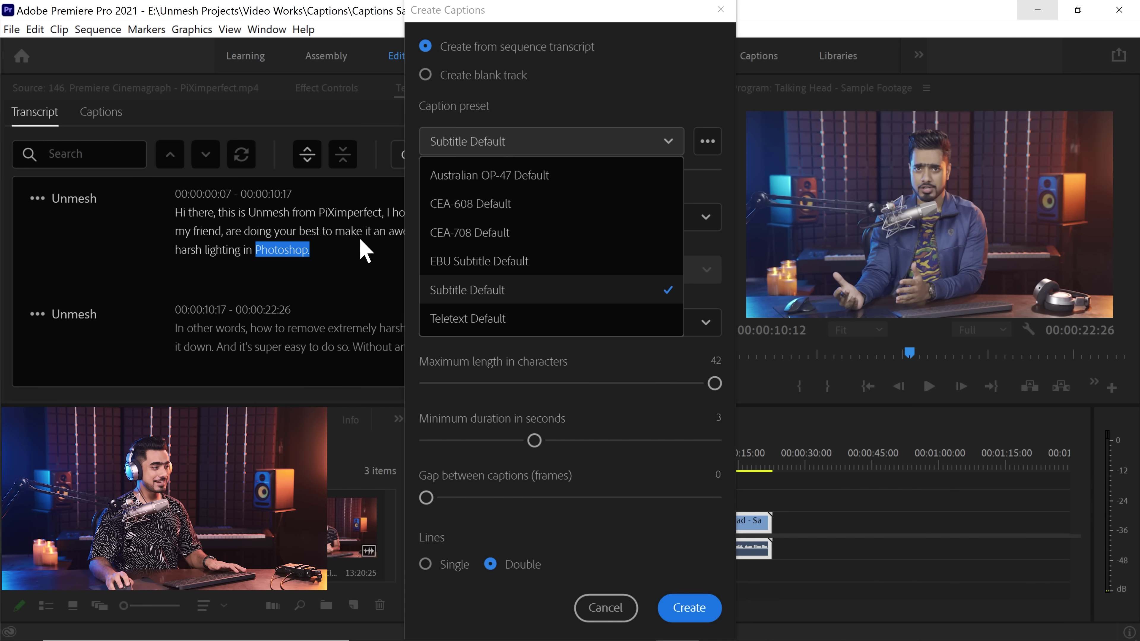
{"action": "left_click", "coordinate": [450, 297]}
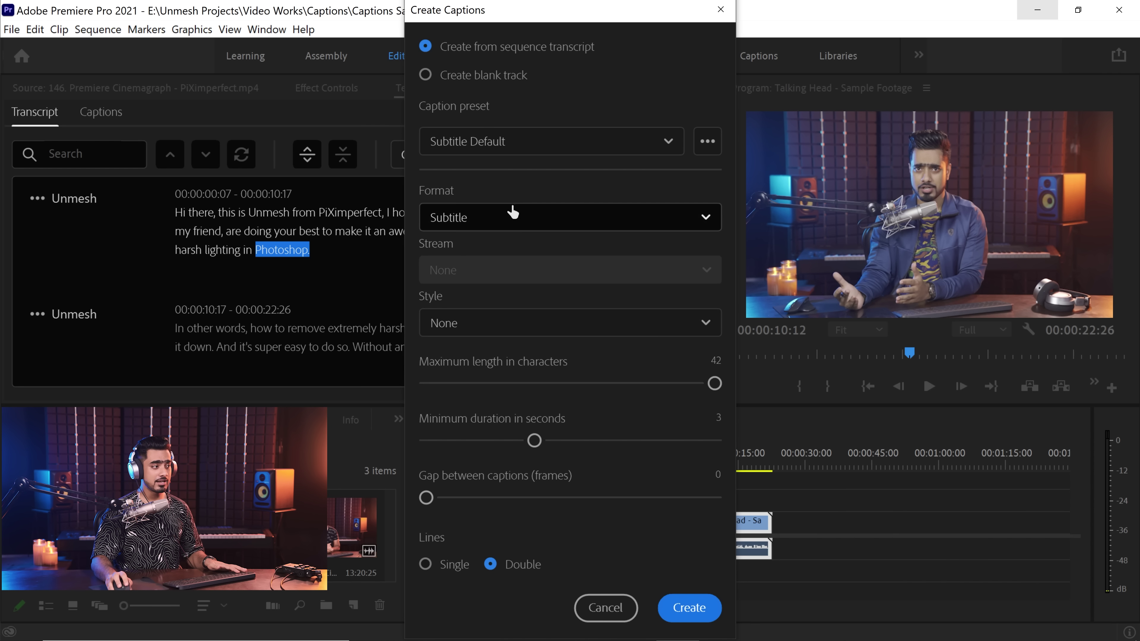
{"action": "left_click", "coordinate": [502, 221]}
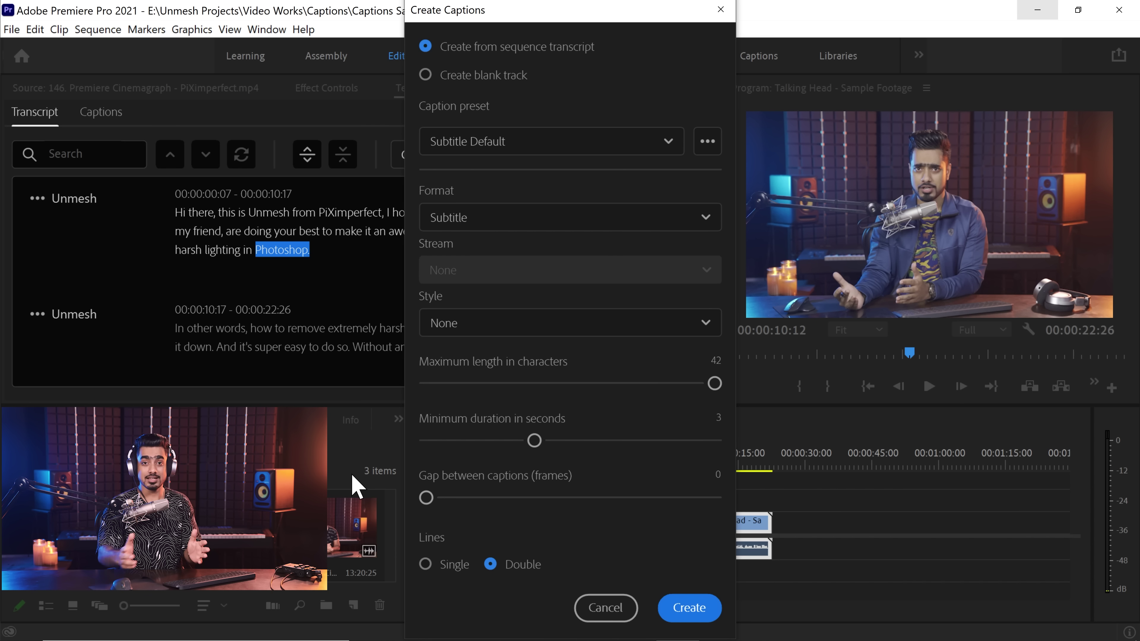
{"action": "mouse_move", "coordinate": [715, 382]}
{"action": "left_mouse_down"}
{"action": "mouse_move", "coordinate": [569, 385]}
{"action": "mouse_move", "coordinate": [746, 387]}
{"action": "mouse_move", "coordinate": [679, 384]}
{"action": "mouse_move", "coordinate": [719, 389]}
{"action": "left_mouse_up"}
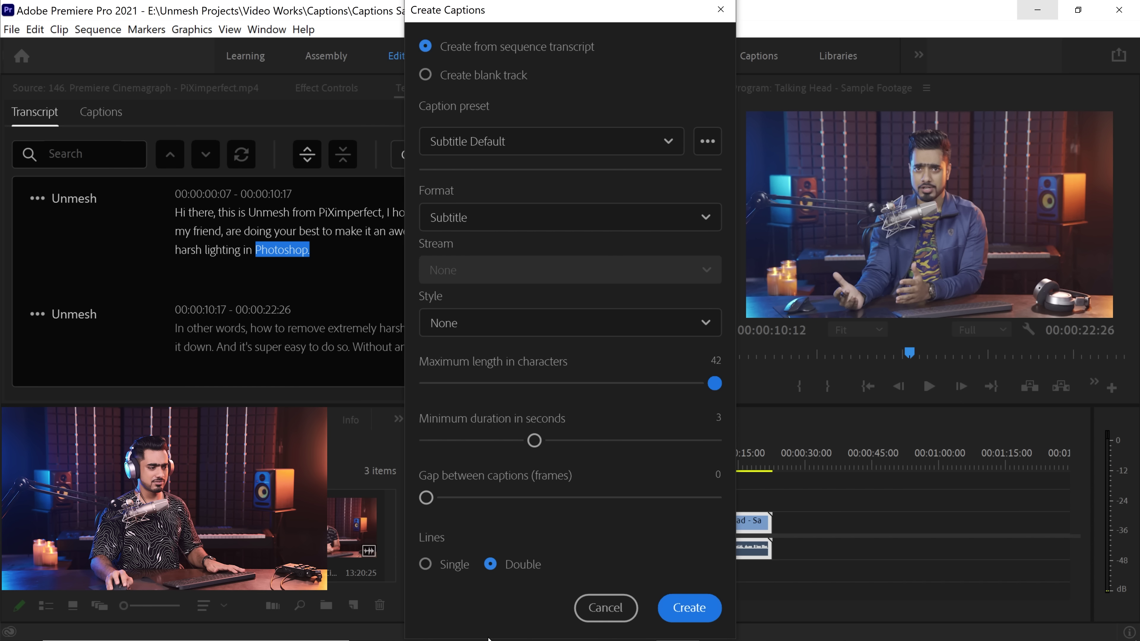
{"action": "left_click", "coordinate": [717, 620]}
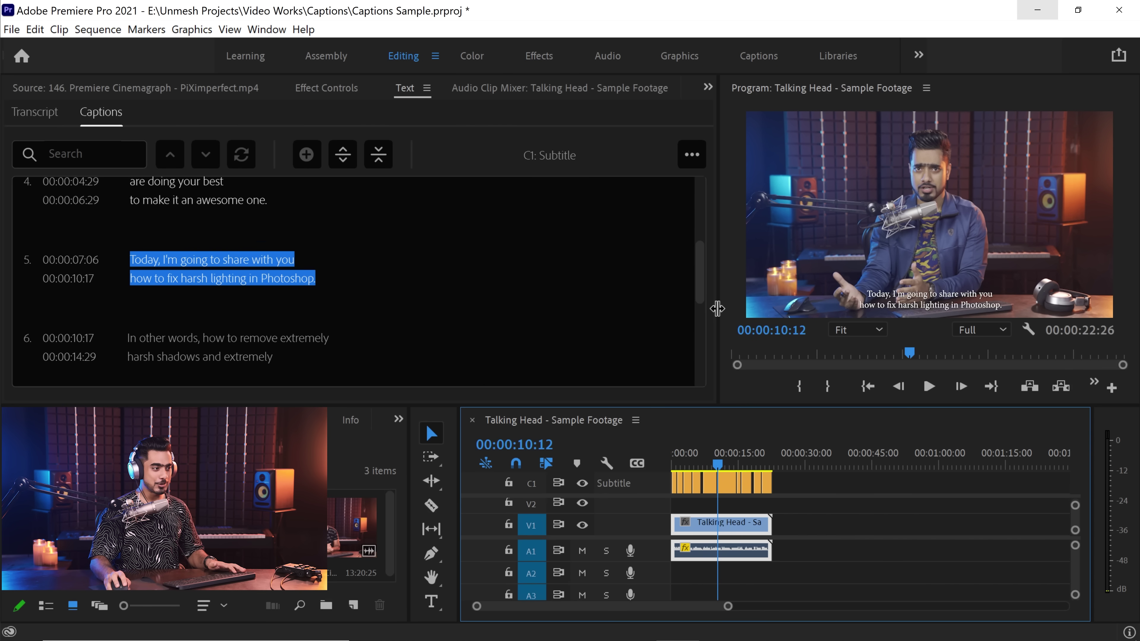
Enlarge the Program monitor by dragging the surrounding panel dividers
{"action": "left_click_drag", "start_coordinate": [687, 305], "coordinate": [490, 277]}
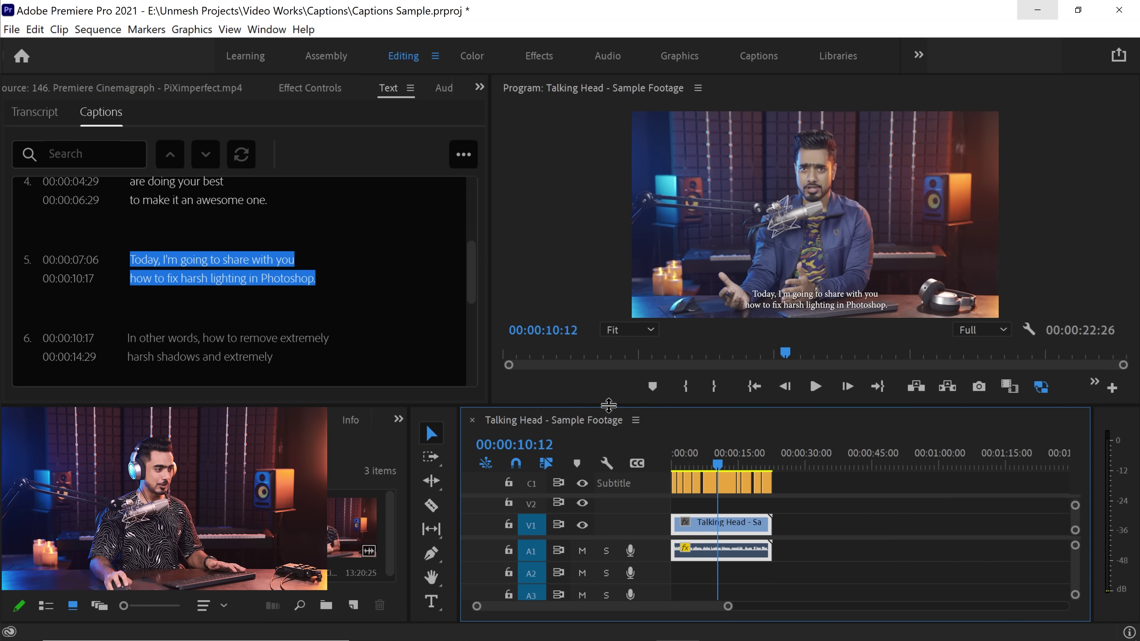
{"action": "left_click_drag", "start_coordinate": [608, 406], "coordinate": [609, 495]}
{"action": "left_click_drag", "start_coordinate": [720, 555], "coordinate": [657, 557]}
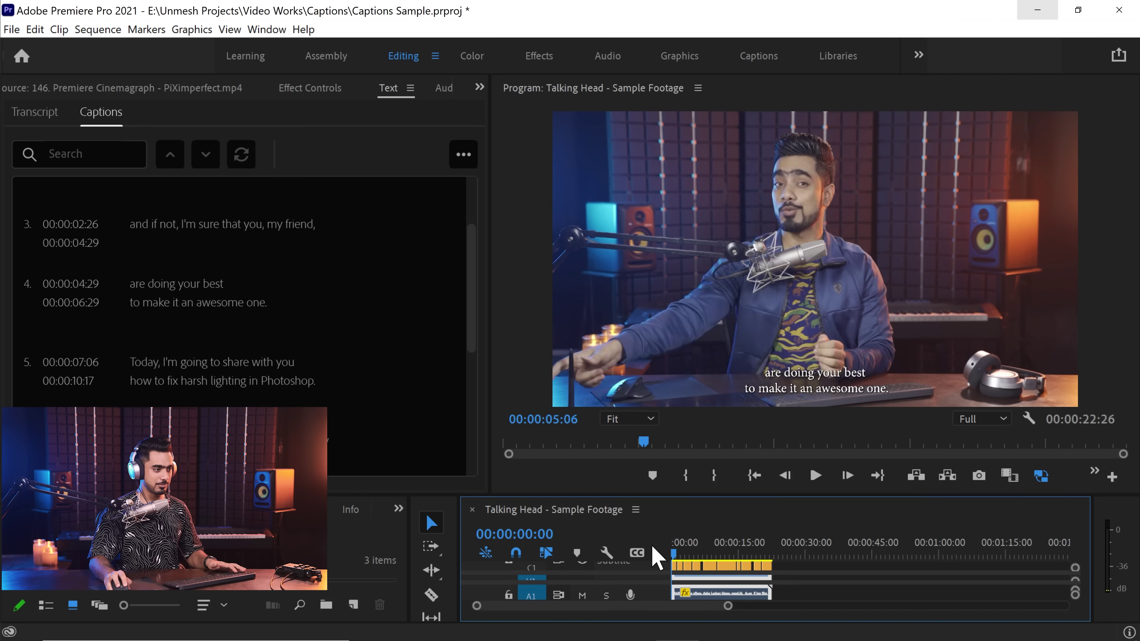
Play the sequence to preview the subtitles, select caption 4, and enlarge the timeline
{"action": "key", "text": "space"}
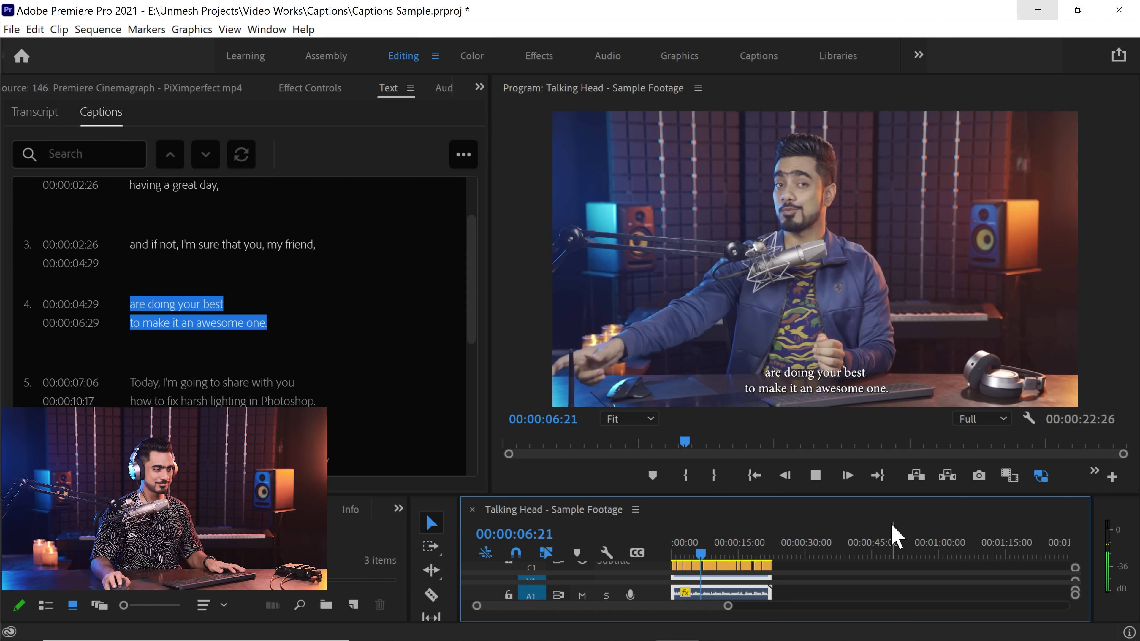
{"action": "key", "text": "space"}
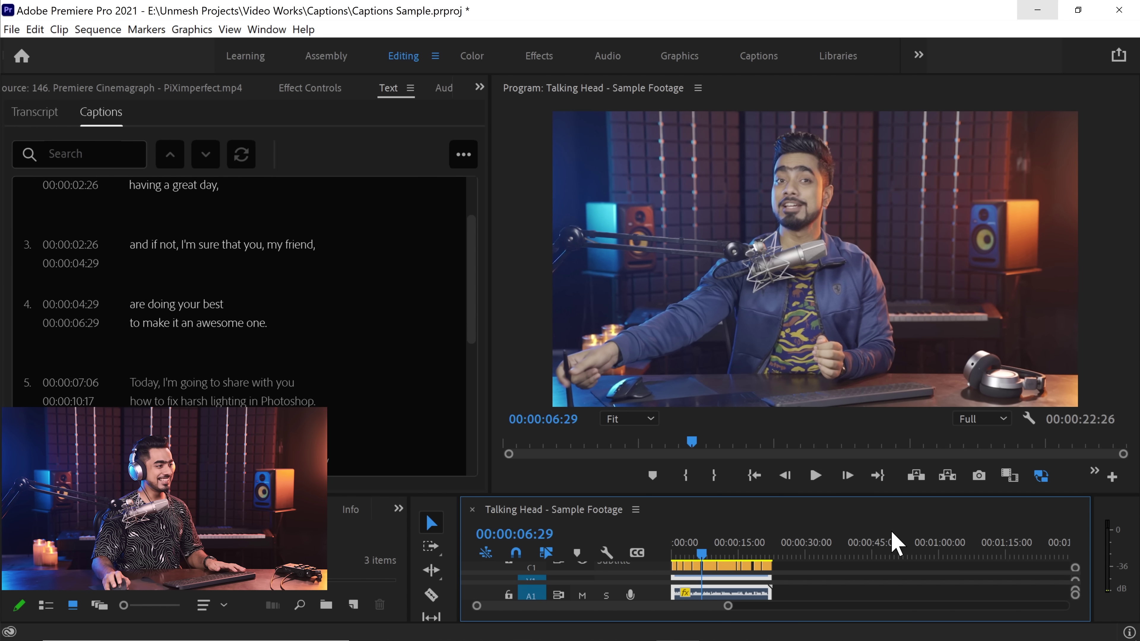
{"action": "left_click", "coordinate": [713, 567]}
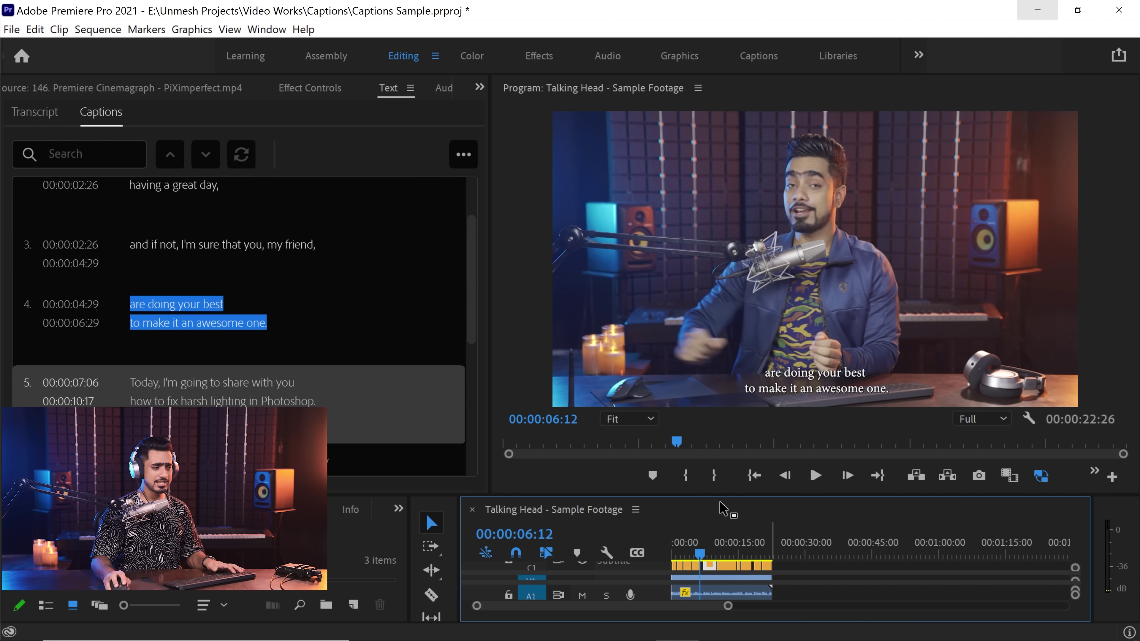
{"action": "left_click_drag", "start_coordinate": [679, 493], "coordinate": [678, 422]}
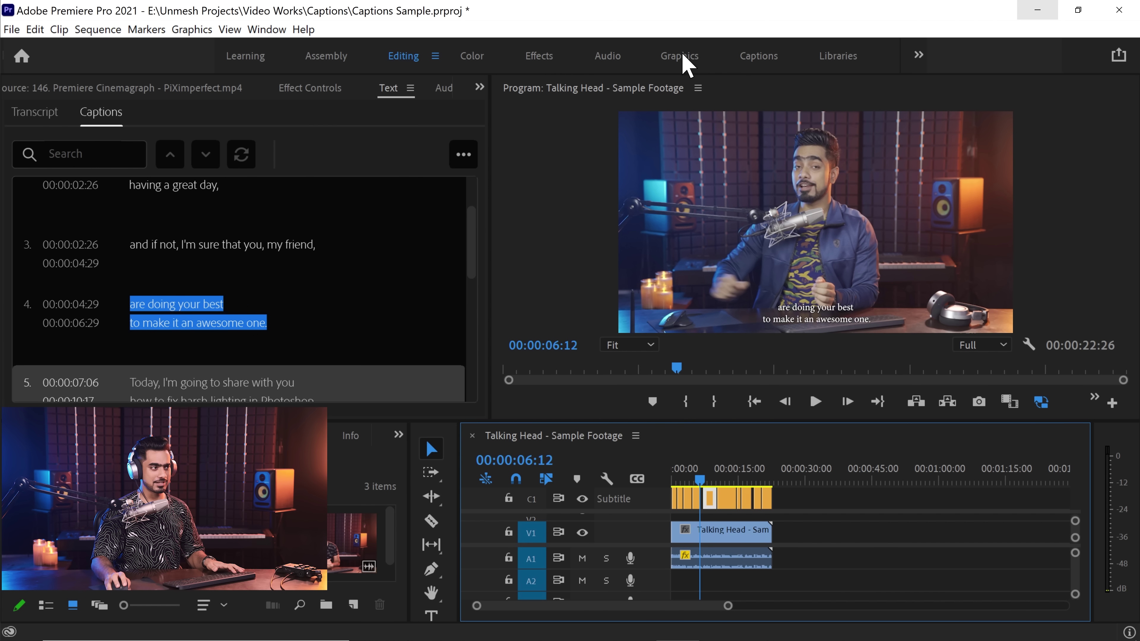
Open the Essential Graphics panel in Edit mode beside a widened program monitor
{"action": "left_click", "coordinate": [268, 30]}
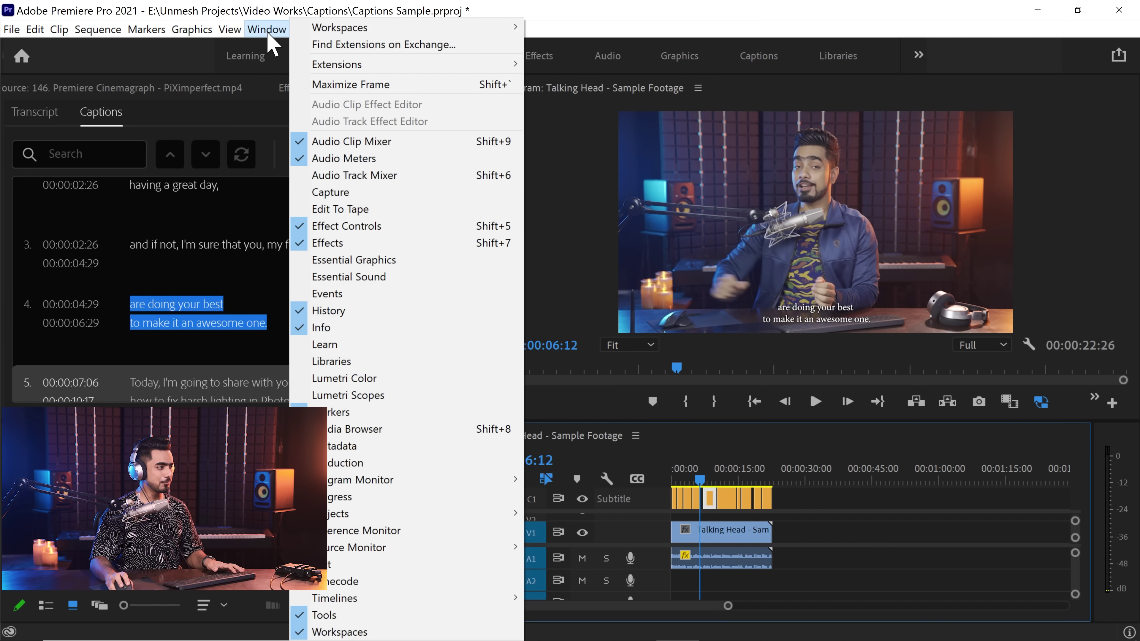
{"action": "left_click", "coordinate": [369, 260]}
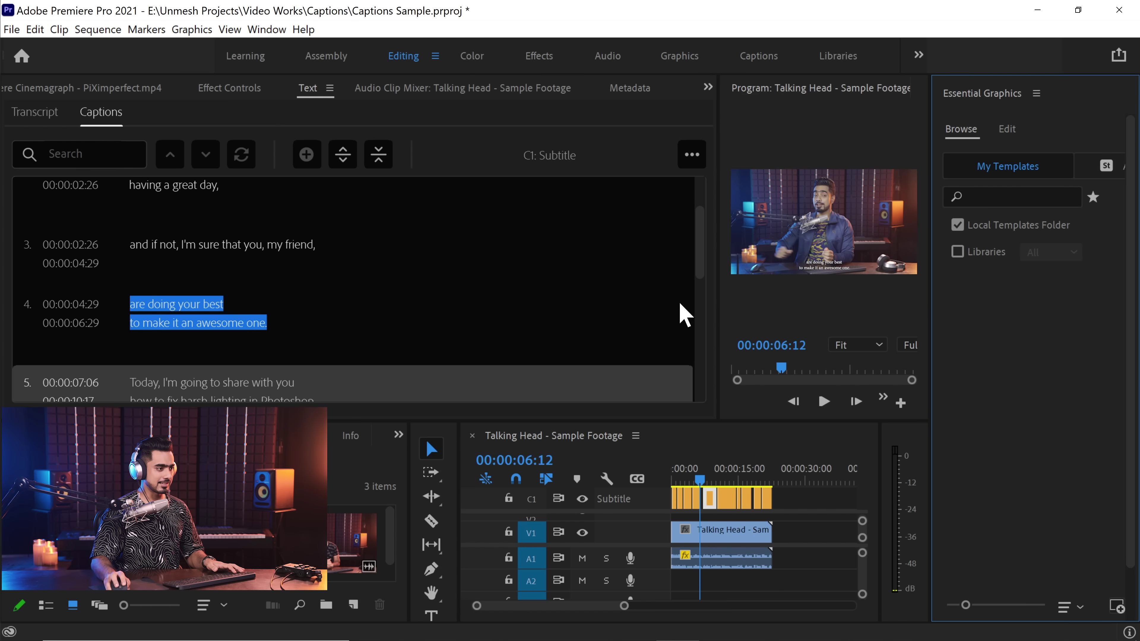
{"action": "left_click_drag", "start_coordinate": [720, 291], "coordinate": [331, 275]}
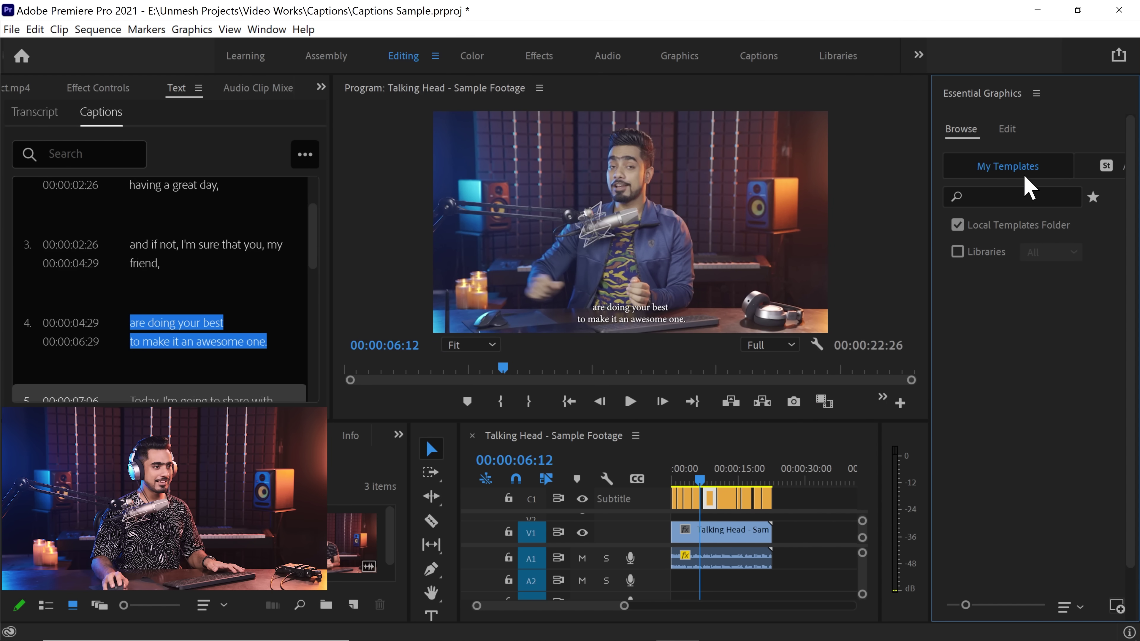
{"action": "left_click", "coordinate": [1008, 130]}
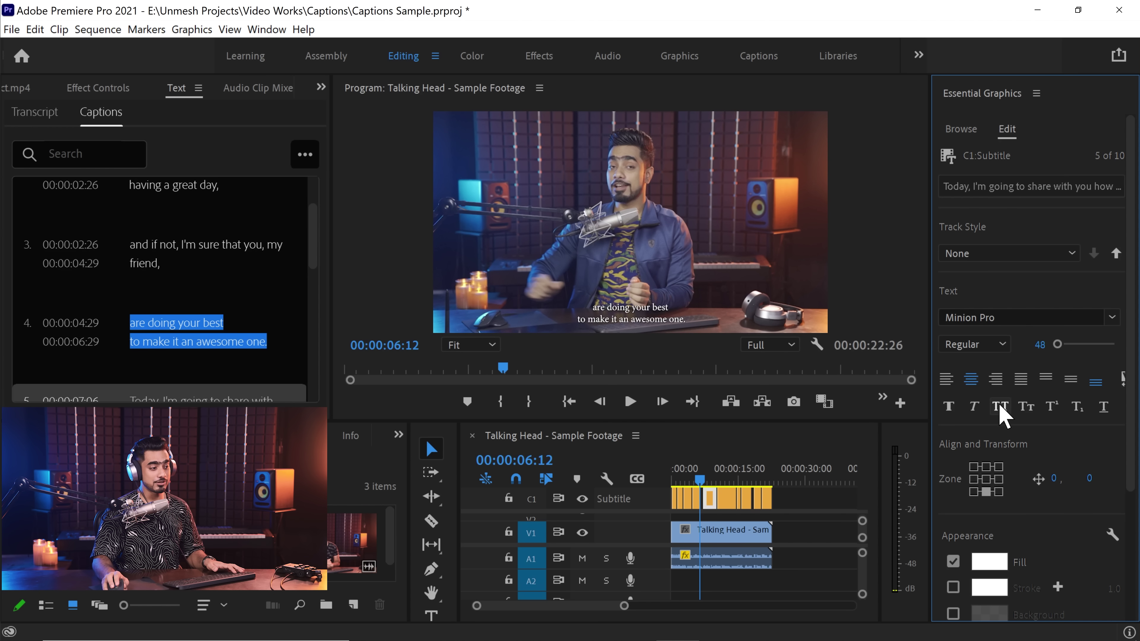
Select all subtitle clips and switch their font from Minion Pro to Arial
{"action": "left_click_drag", "start_coordinate": [806, 499], "coordinate": [653, 492]}
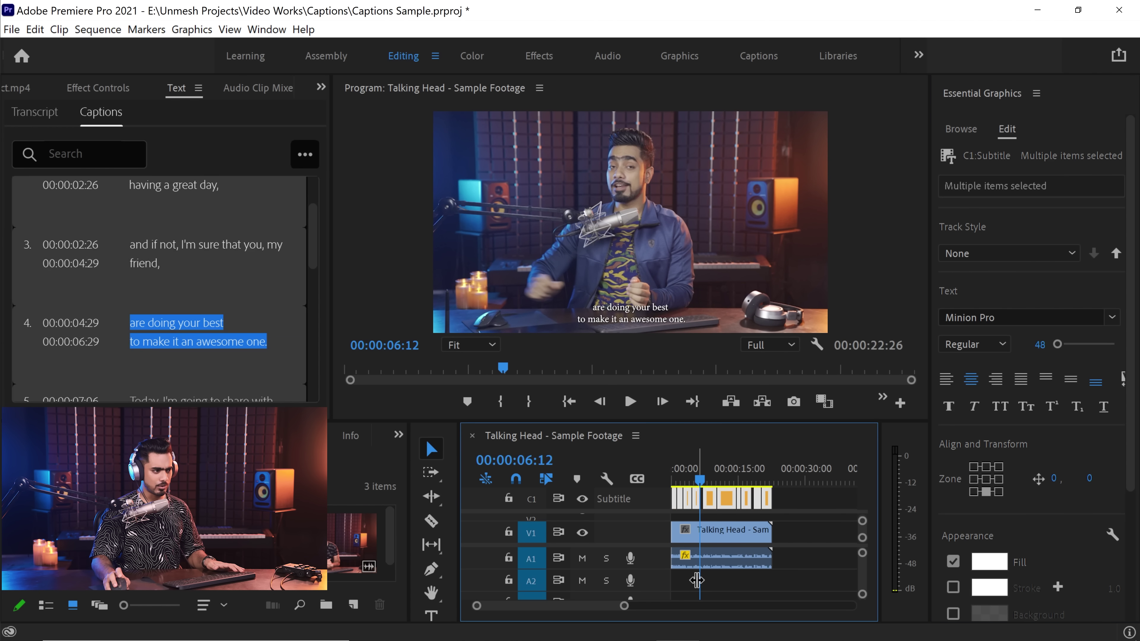
{"action": "left_click", "coordinate": [1059, 317]}
{"action": "type", "text": "arial"}
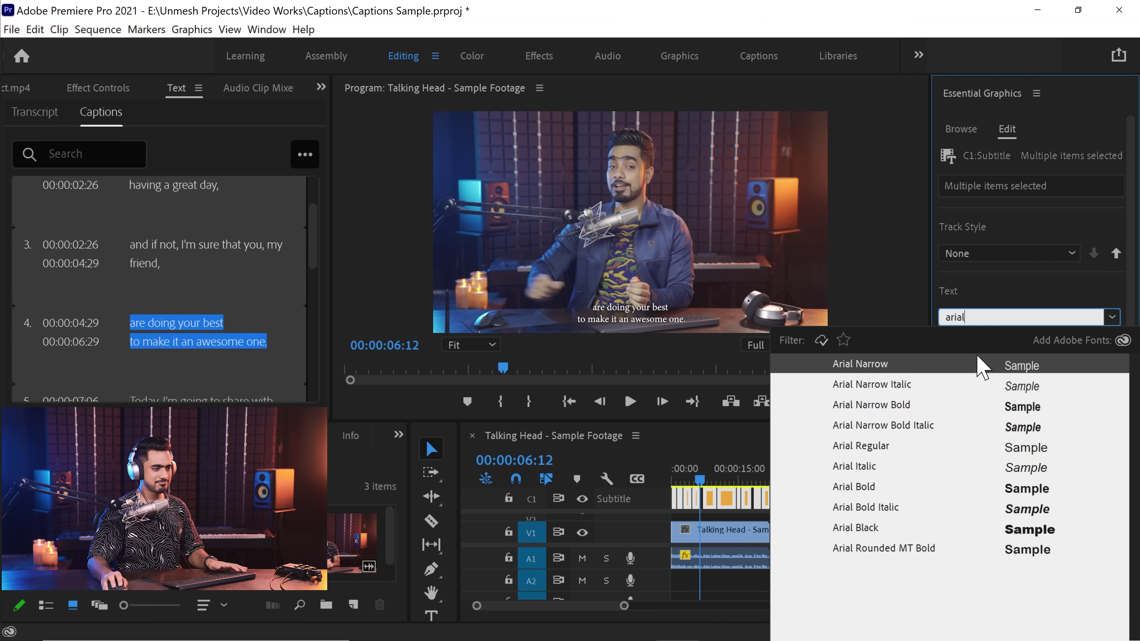
{"action": "left_click", "coordinate": [857, 445]}
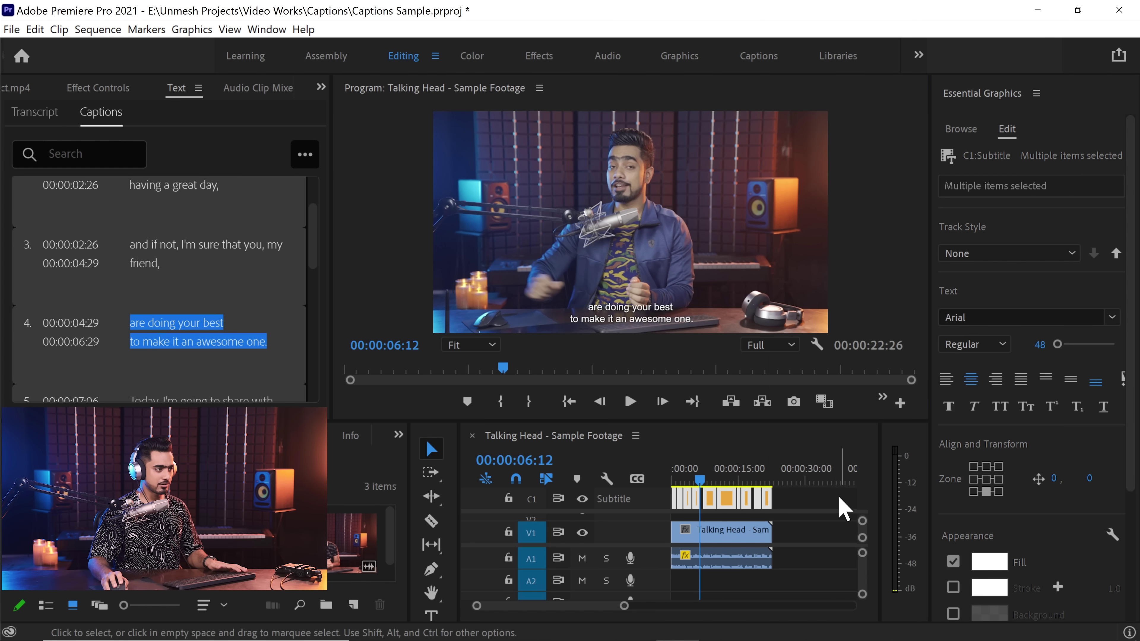
{"action": "left_click", "coordinate": [675, 478]}
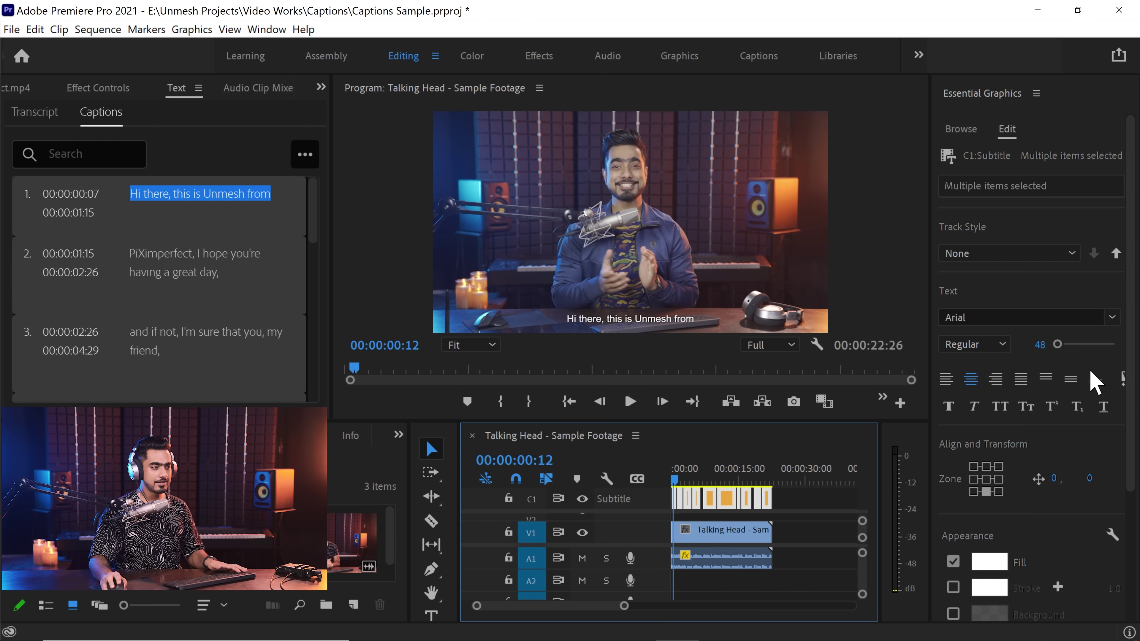
Add a 75%-opacity background behind the captions, size 55.1, with corner rounding 47
{"action": "left_click_drag", "start_coordinate": [1127, 400], "coordinate": [1127, 529]}
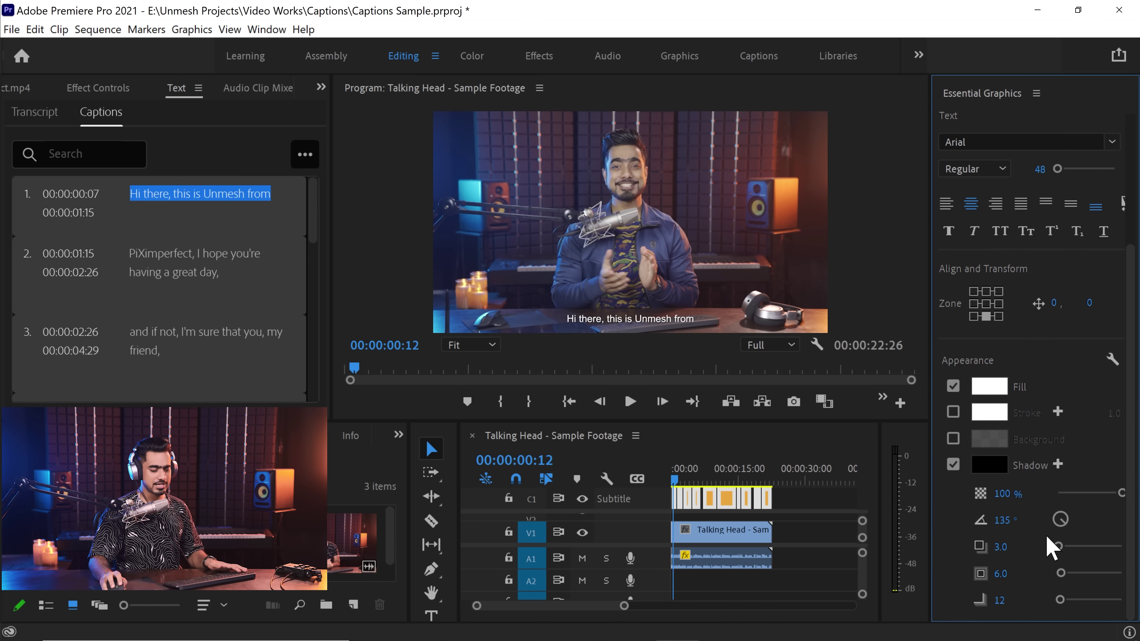
{"action": "left_click_drag", "start_coordinate": [933, 541], "coordinate": [856, 534]}
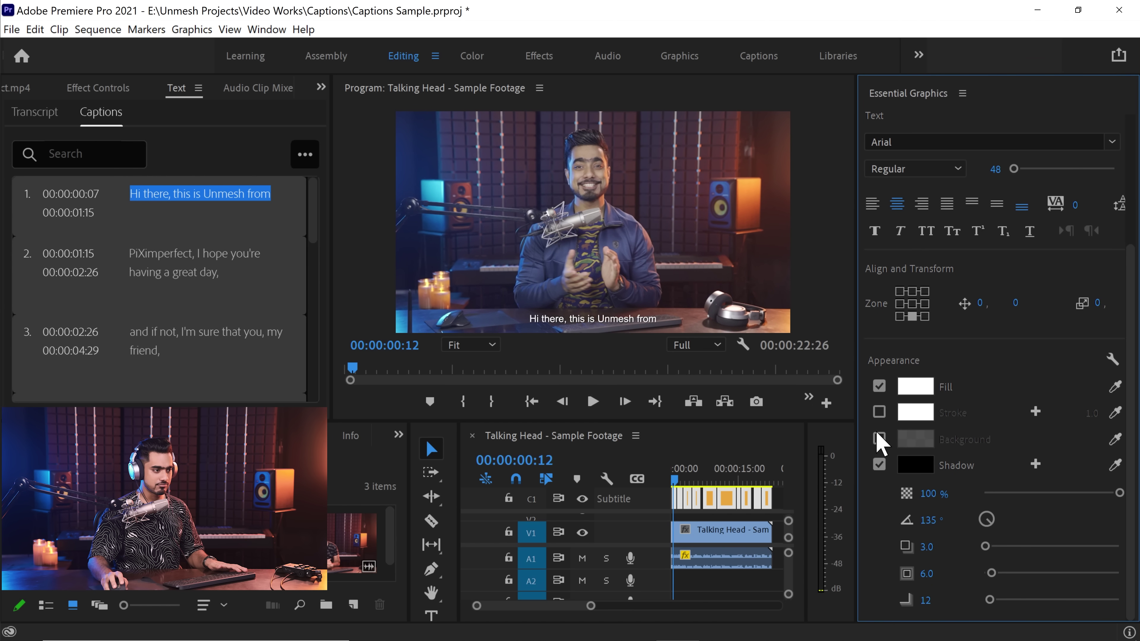
{"action": "left_click", "coordinate": [881, 442]}
{"action": "left_click", "coordinate": [929, 443]}
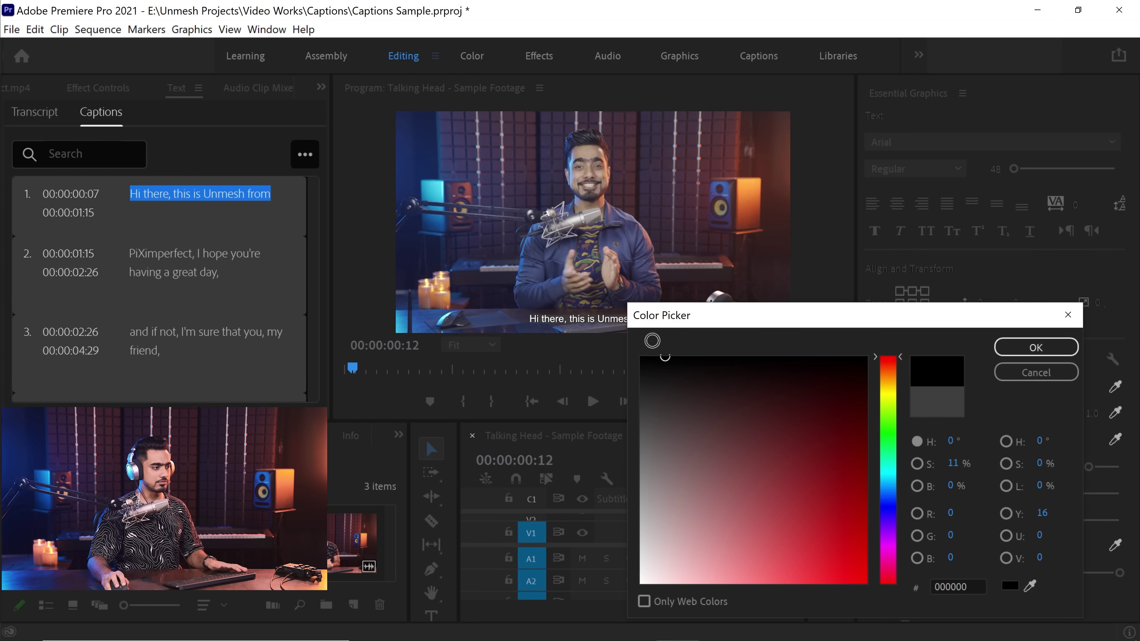
{"action": "left_click", "coordinate": [1019, 347]}
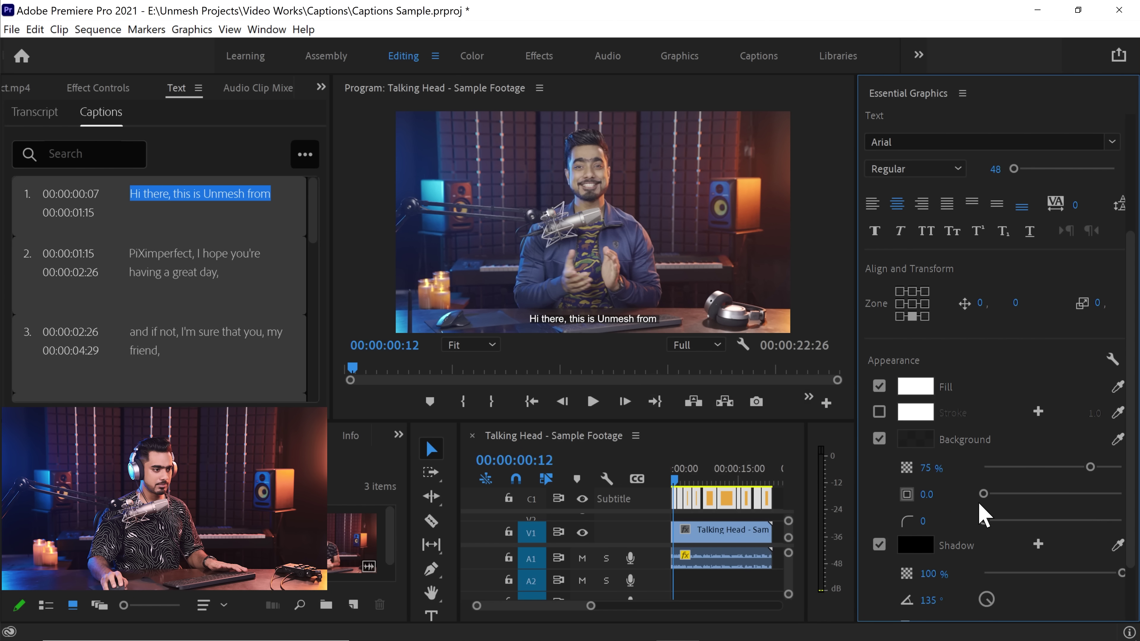
{"action": "left_click_drag", "start_coordinate": [988, 496], "coordinate": [1061, 502]}
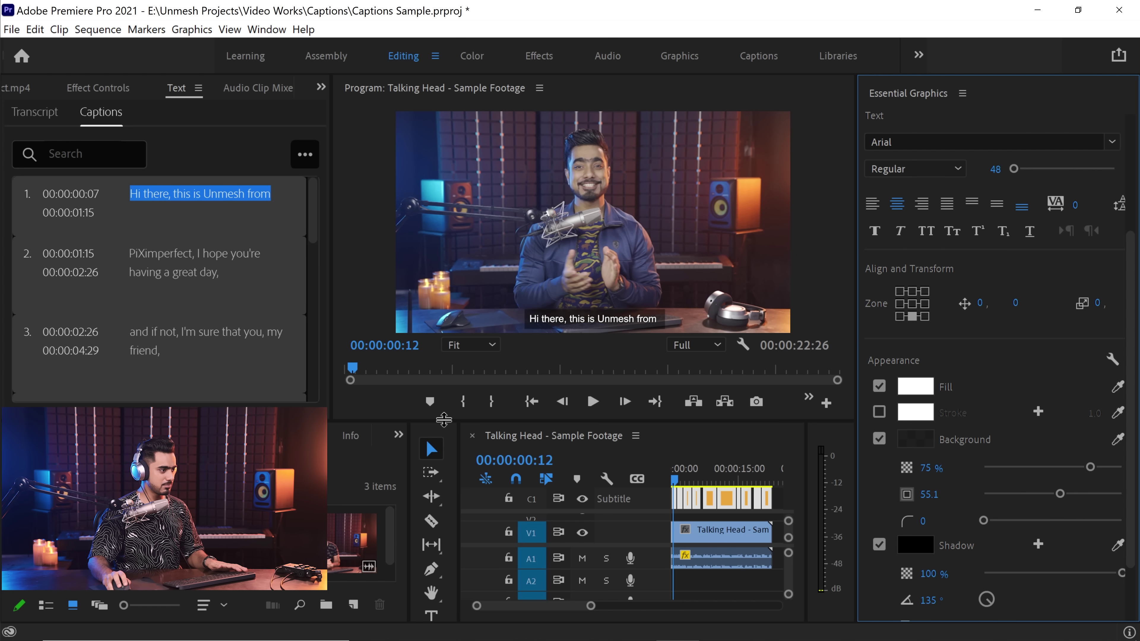
{"action": "left_click_drag", "start_coordinate": [443, 424], "coordinate": [448, 611]}
{"action": "left_click_drag", "start_coordinate": [331, 440], "coordinate": [120, 440]}
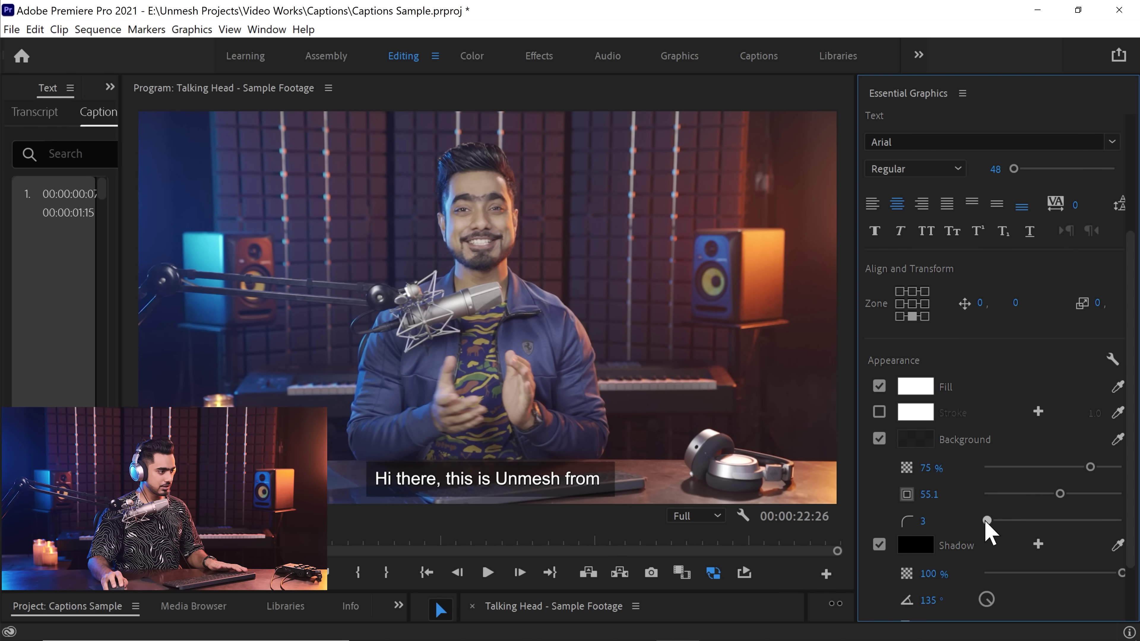
{"action": "mouse_move", "coordinate": [1038, 530]}
{"action": "left_mouse_down"}
{"action": "mouse_move", "coordinate": [1069, 530]}
{"action": "mouse_move", "coordinate": [1047, 529]}
{"action": "left_mouse_up"}
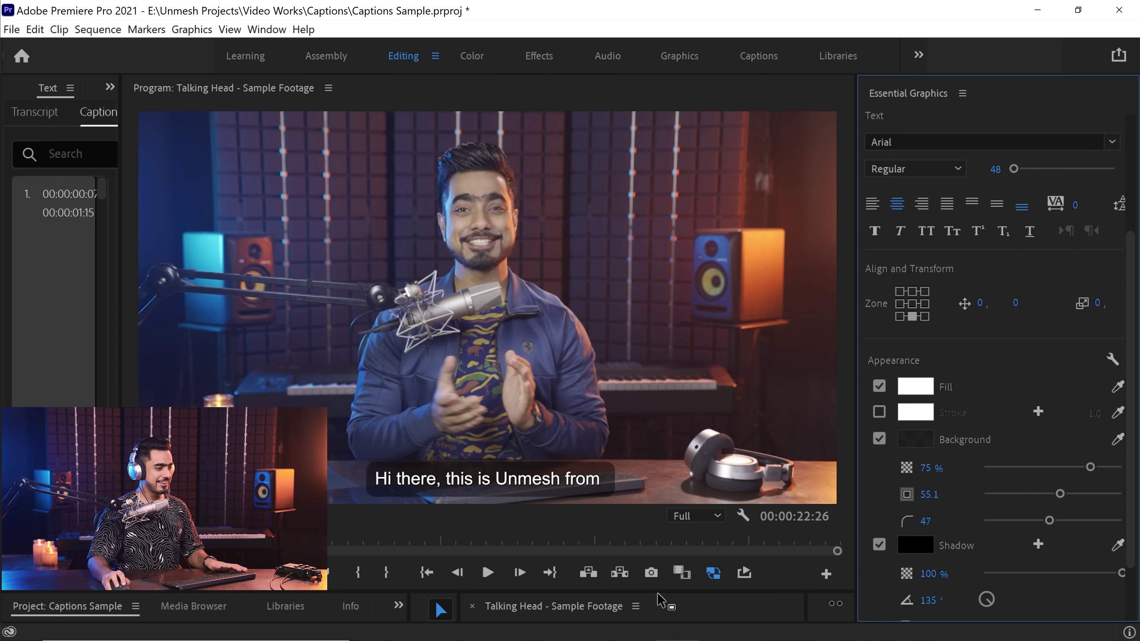
Play the sequence with the timeline tracks visible, stopping at 00:00:04:13
{"action": "key", "text": "space"}
{"action": "left_click_drag", "start_coordinate": [661, 600], "coordinate": [673, 450]}
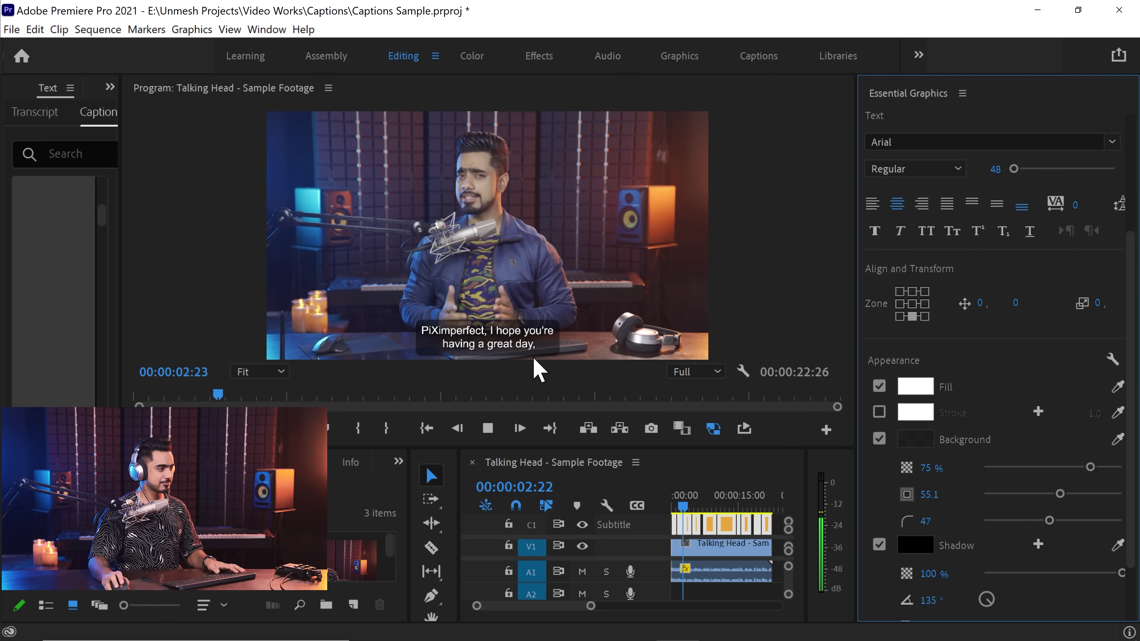
{"action": "key", "text": "space"}
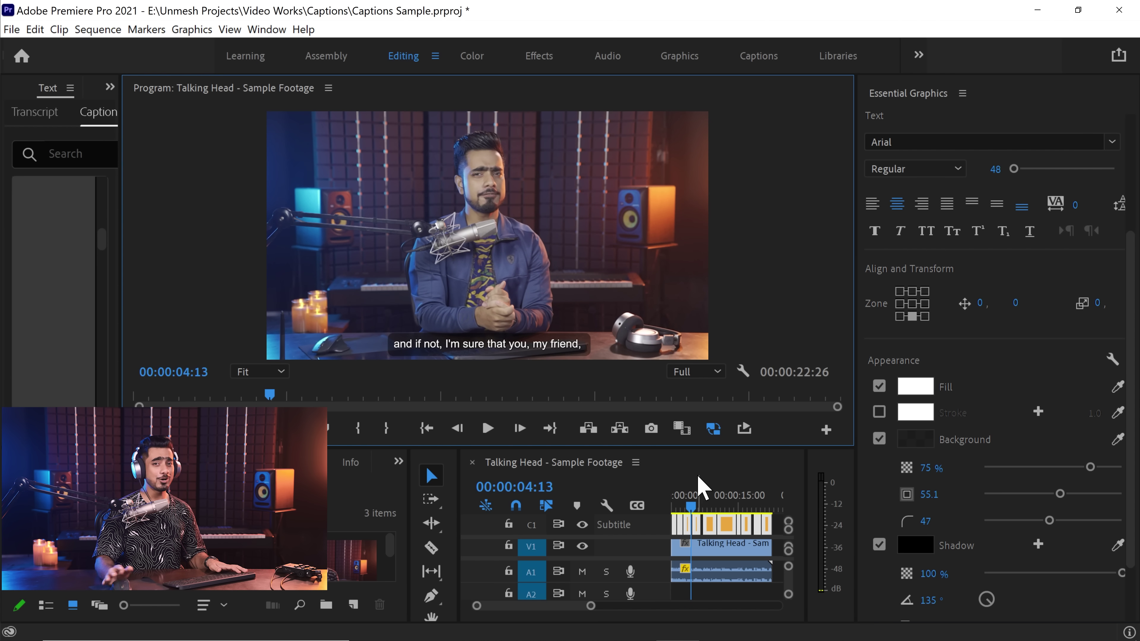
Bring up the sequence's Export Media settings with Ctrl+M, checking the video and caption settings
{"action": "left_click", "coordinate": [701, 460]}
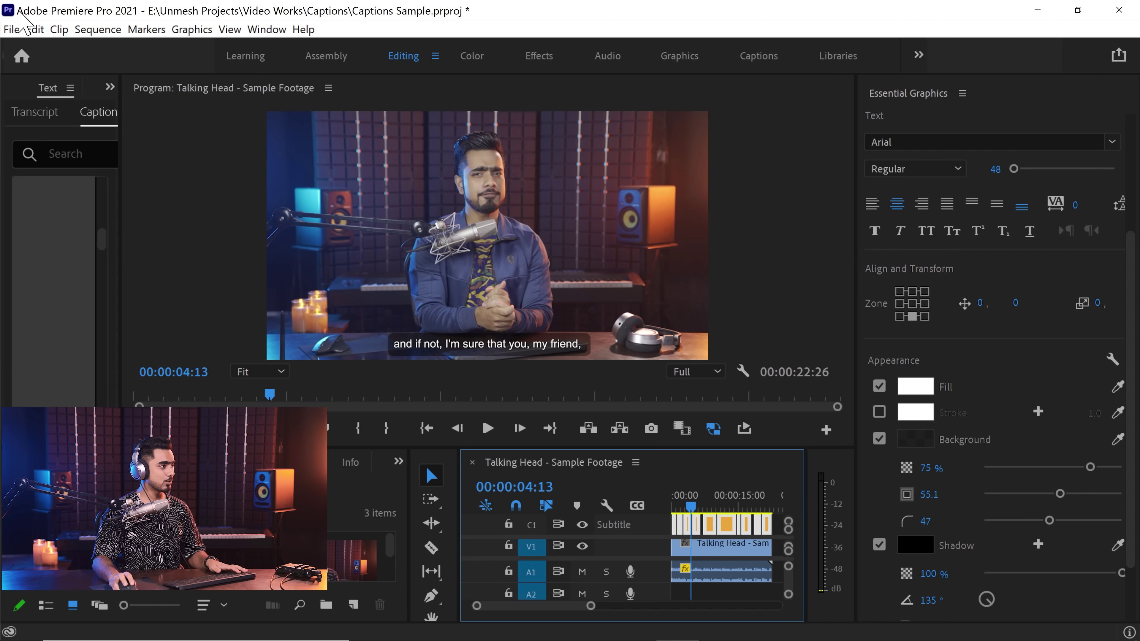
{"action": "left_click", "coordinate": [11, 29]}
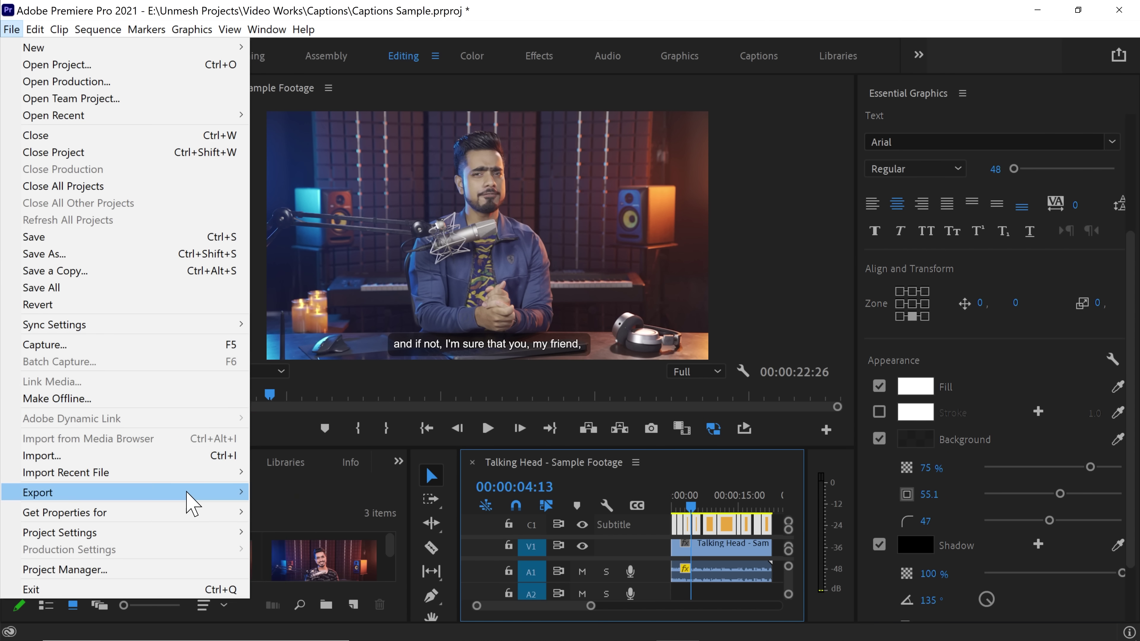
{"action": "mouse_move", "coordinate": [257, 497]}
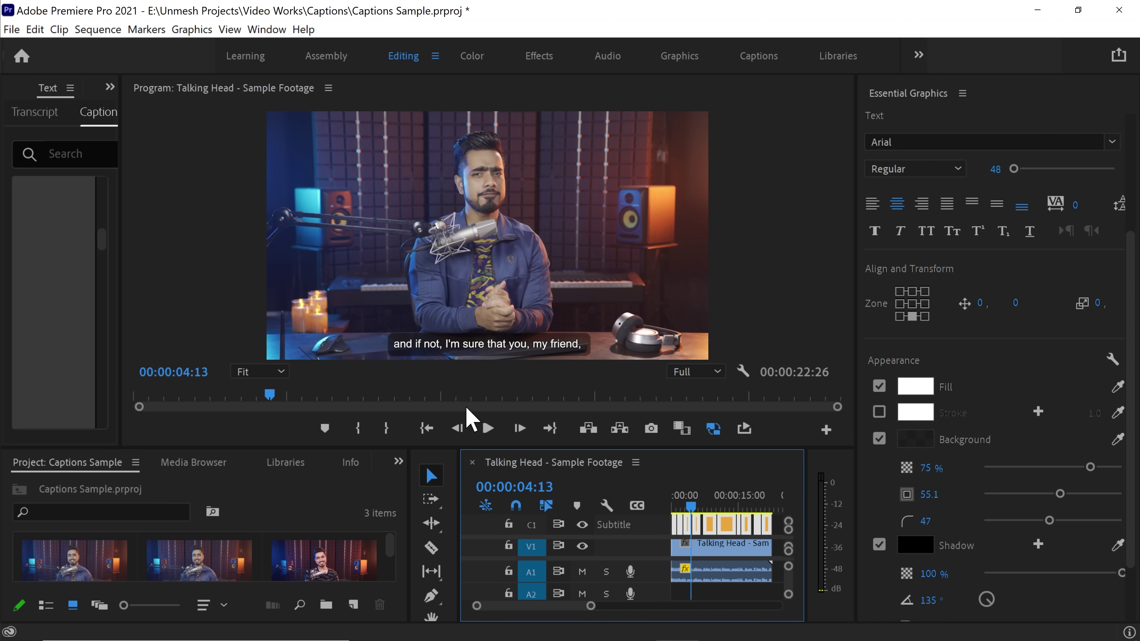
{"action": "key", "text": "ctrl+m"}
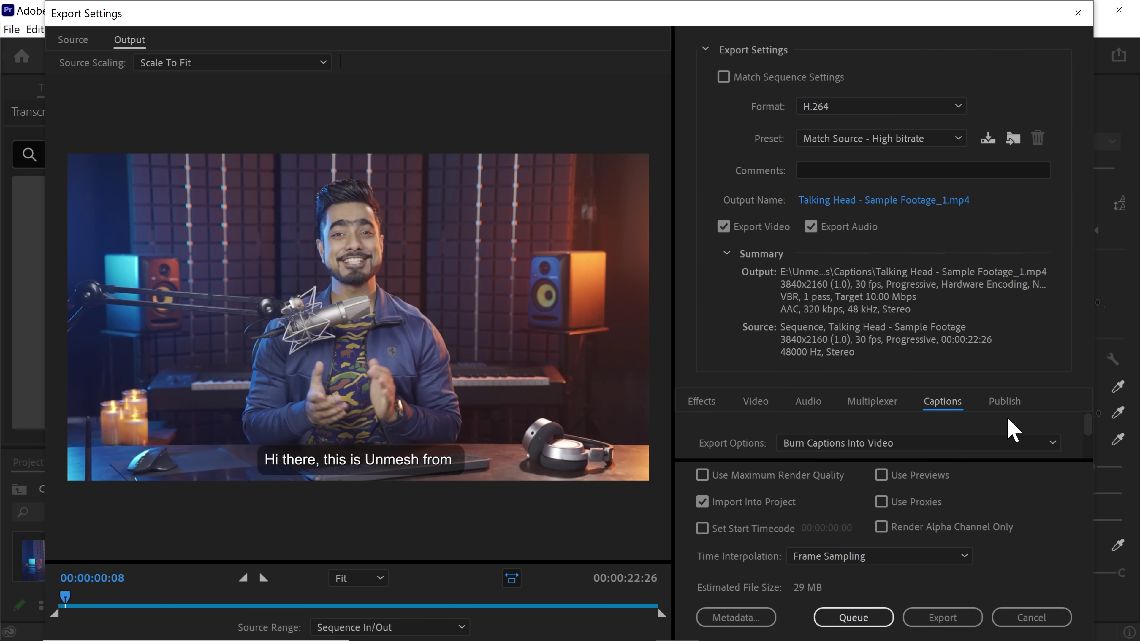
{"action": "left_click", "coordinate": [759, 404]}
{"action": "left_click", "coordinate": [954, 407]}
Export the MP4 with captions as a SubRip (.srt) sidecar file
{"action": "left_click", "coordinate": [886, 445]}
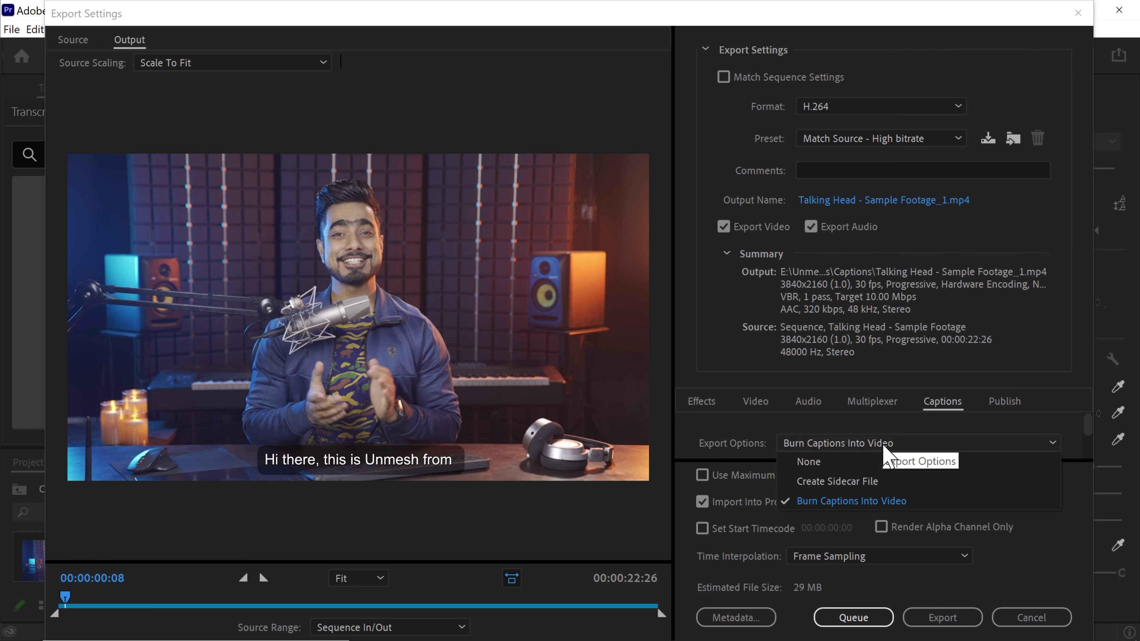
{"action": "left_click", "coordinate": [867, 484]}
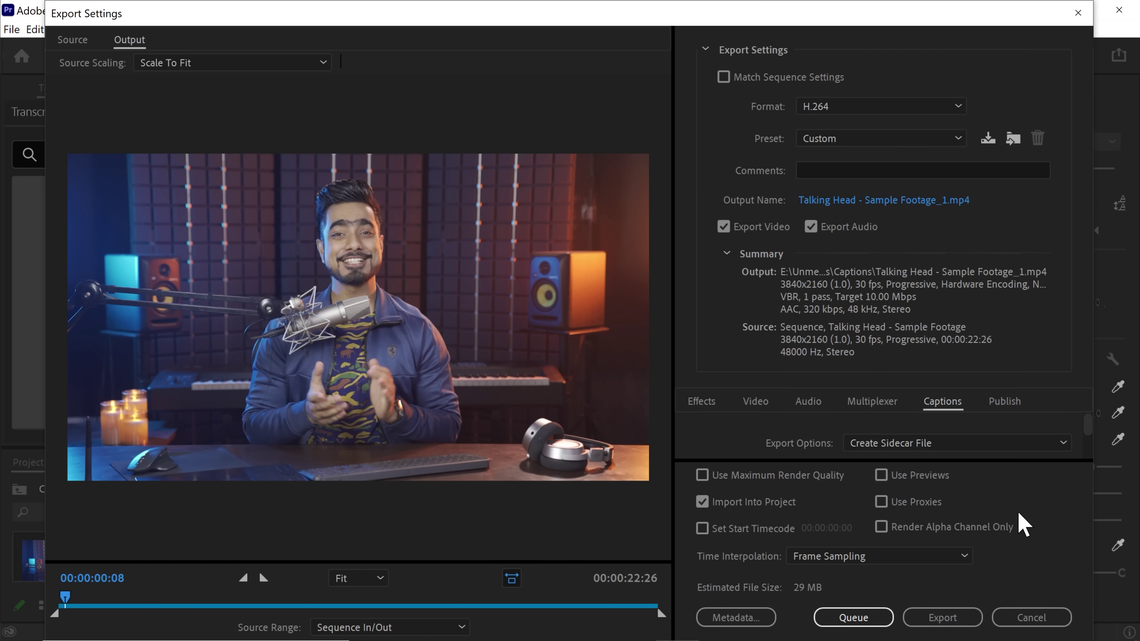
{"action": "scroll", "coordinate": [1093, 440], "scroll_direction": "down", "scroll_amount": 3}
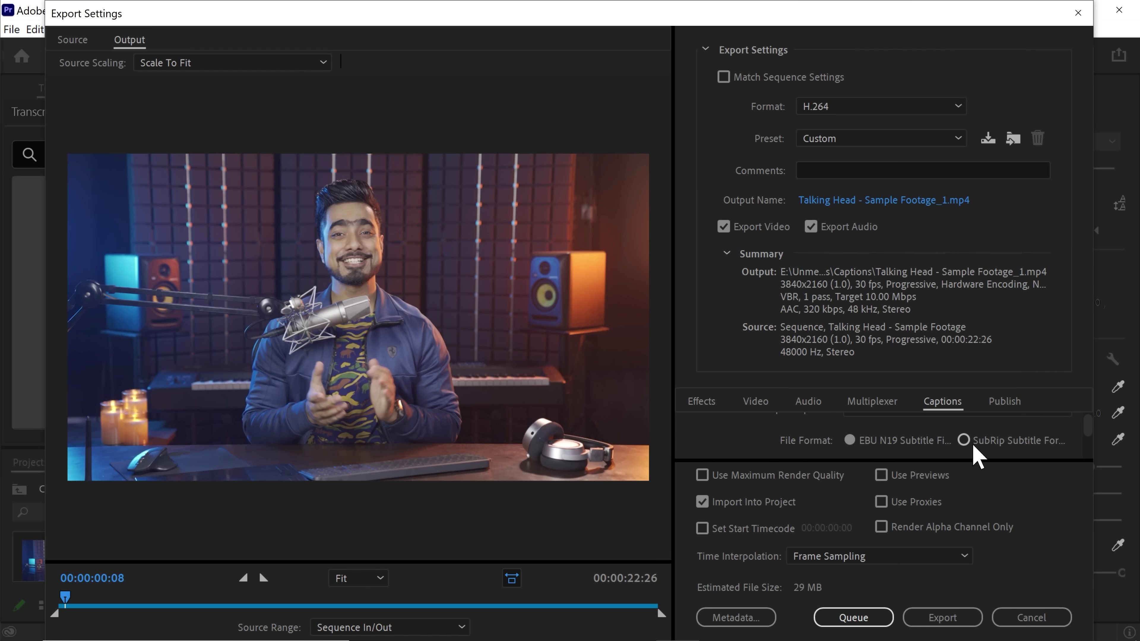
{"action": "left_click", "coordinate": [964, 441]}
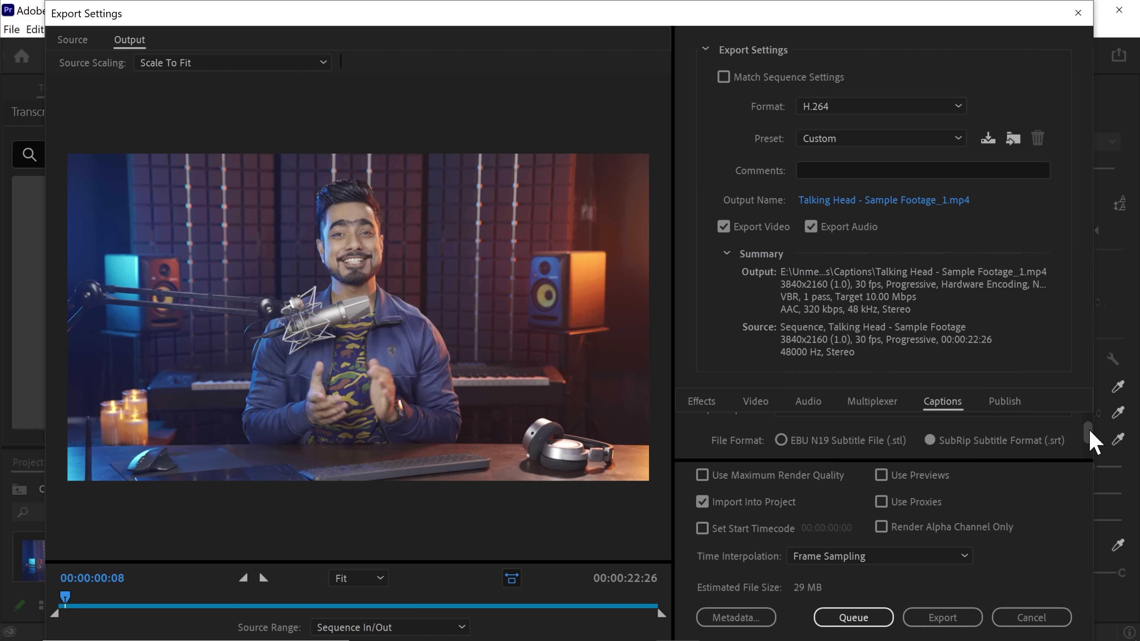
{"action": "left_click", "coordinate": [954, 620]}
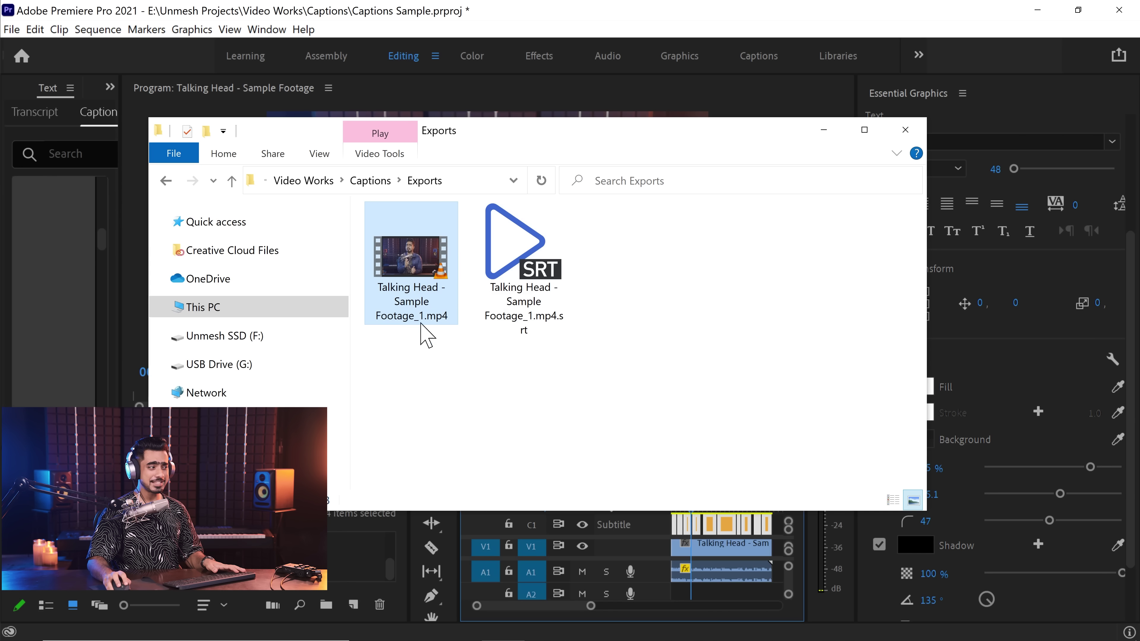
{"action": "left_click", "coordinate": [525, 280]}
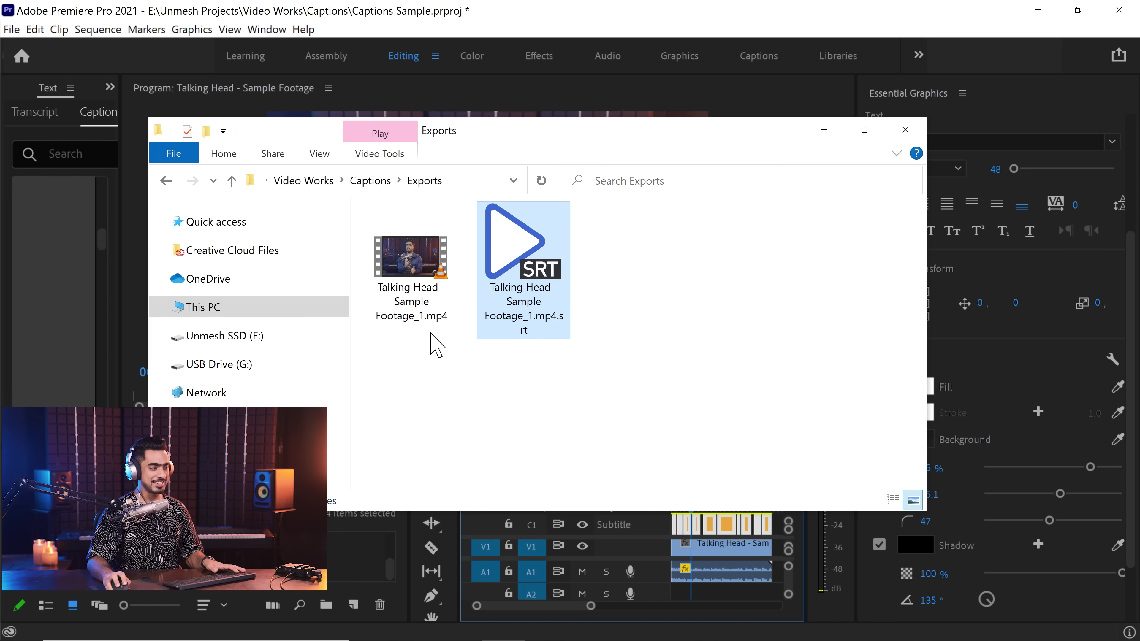
Watch the exported Talking Head MP4 in VLC, then close it and select the .srt file
{"action": "double_click", "coordinate": [421, 260]}
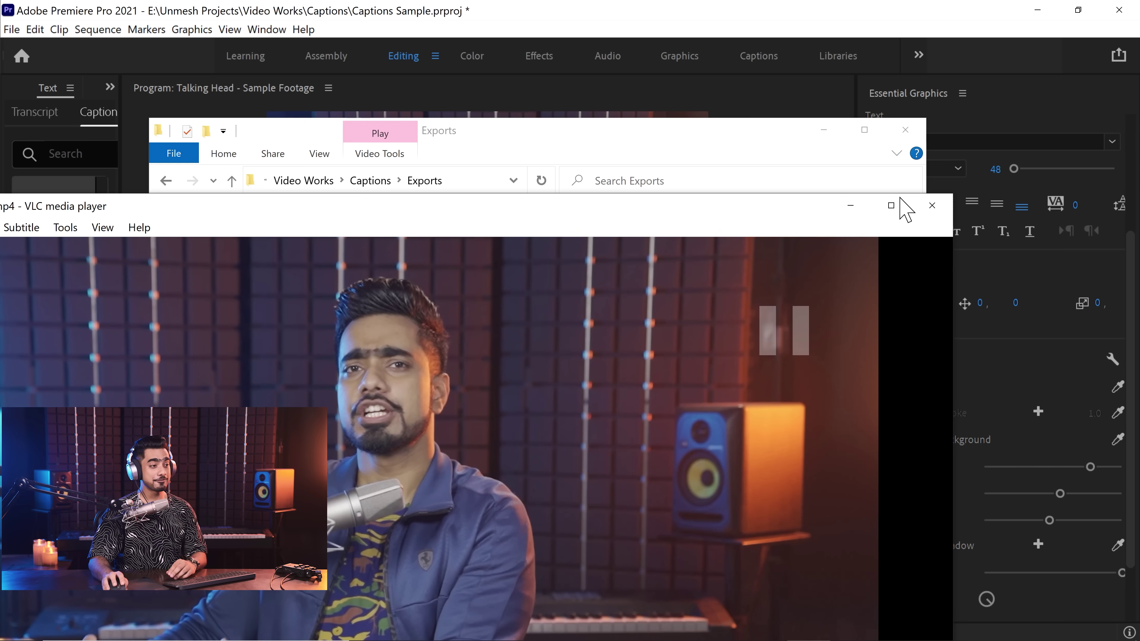
{"action": "left_click", "coordinate": [930, 206]}
{"action": "left_click", "coordinate": [532, 269]}
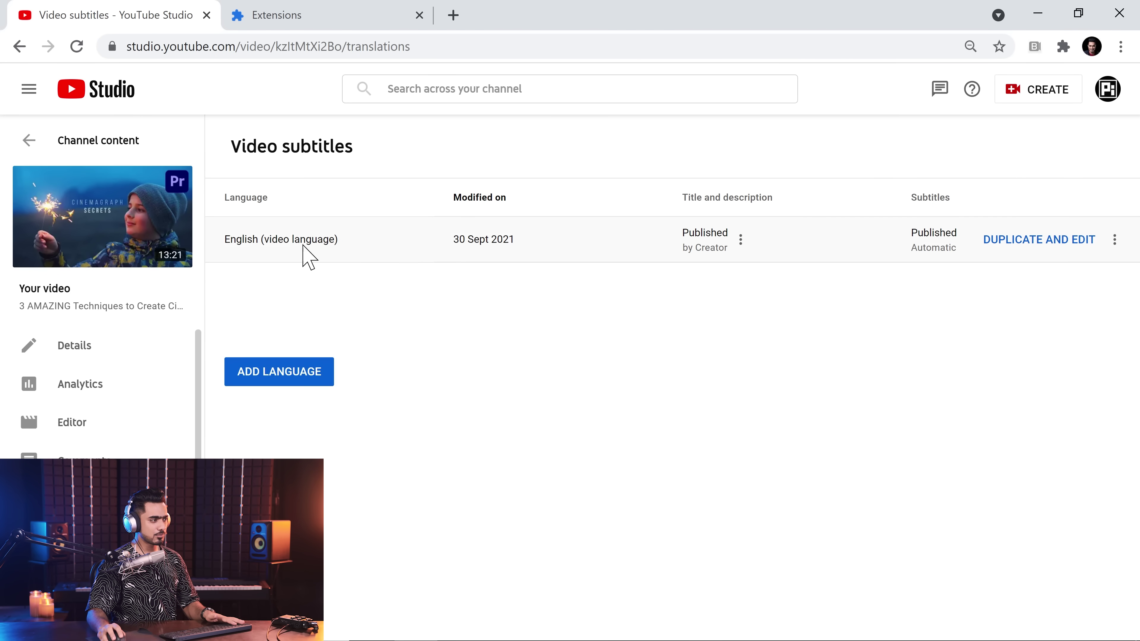
Duplicate the automatic English subtitles for editing, overwriting the draft, and view their timings
{"action": "left_click", "coordinate": [1018, 242]}
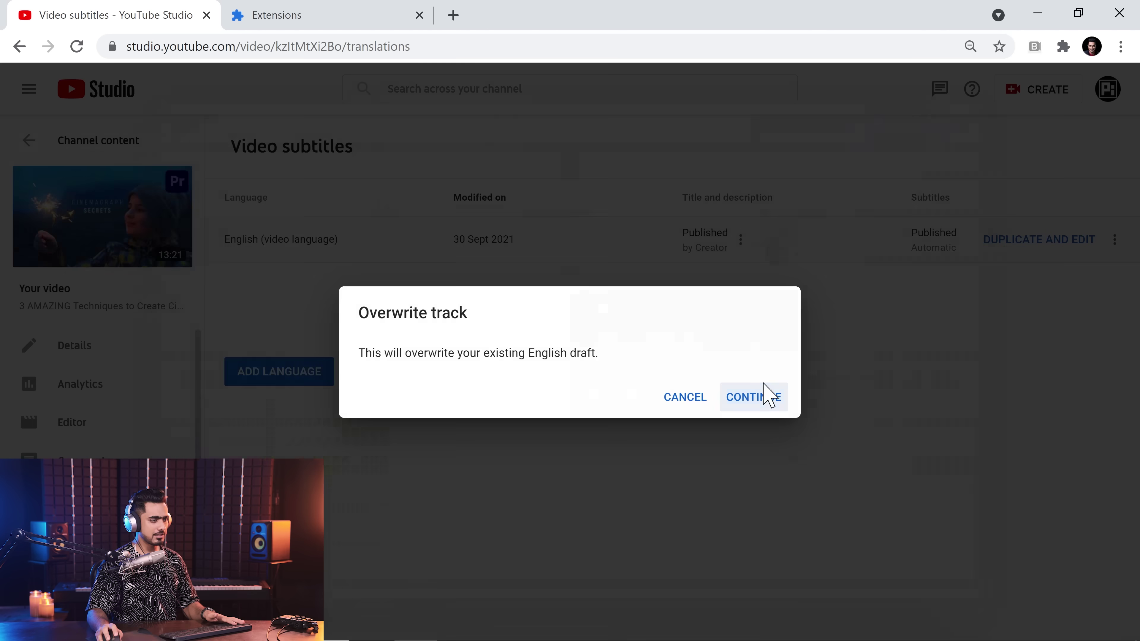
{"action": "left_click", "coordinate": [751, 398]}
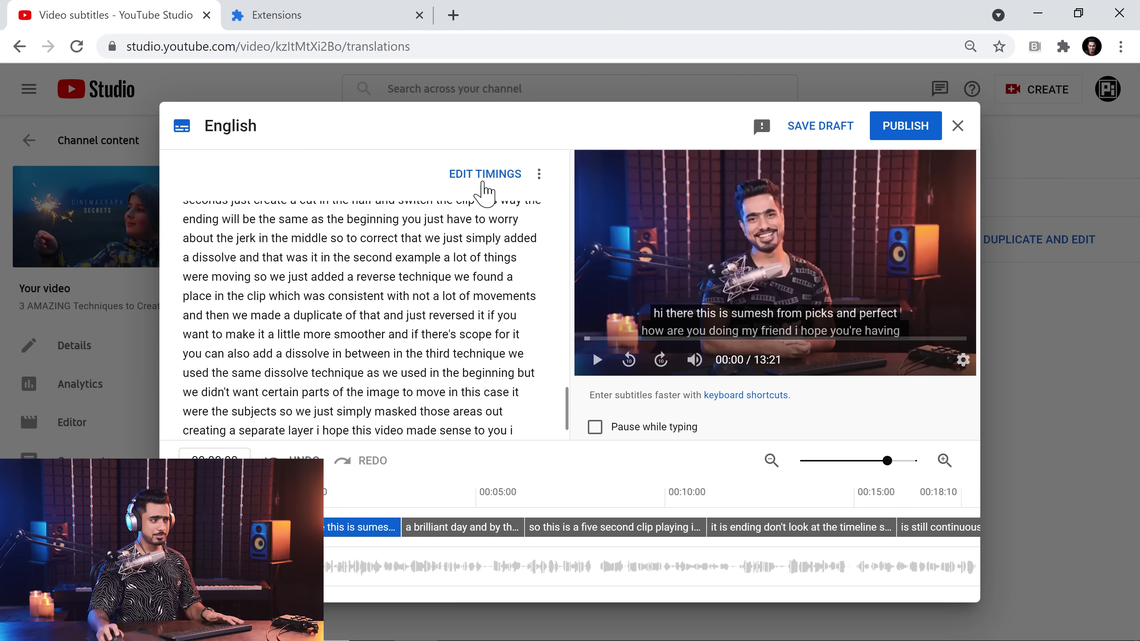
{"action": "left_click", "coordinate": [484, 175]}
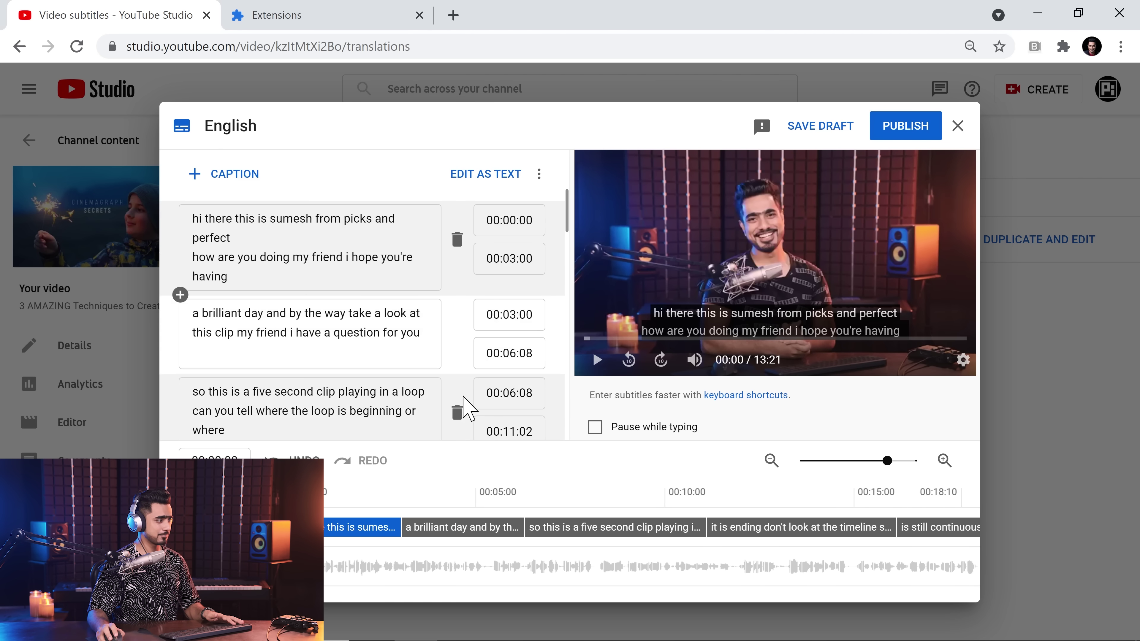
{"action": "scroll", "coordinate": [468, 408], "scroll_direction": "down", "scroll_amount": 20}
{"action": "scroll", "coordinate": [364, 315], "scroll_direction": "down", "scroll_amount": 8}
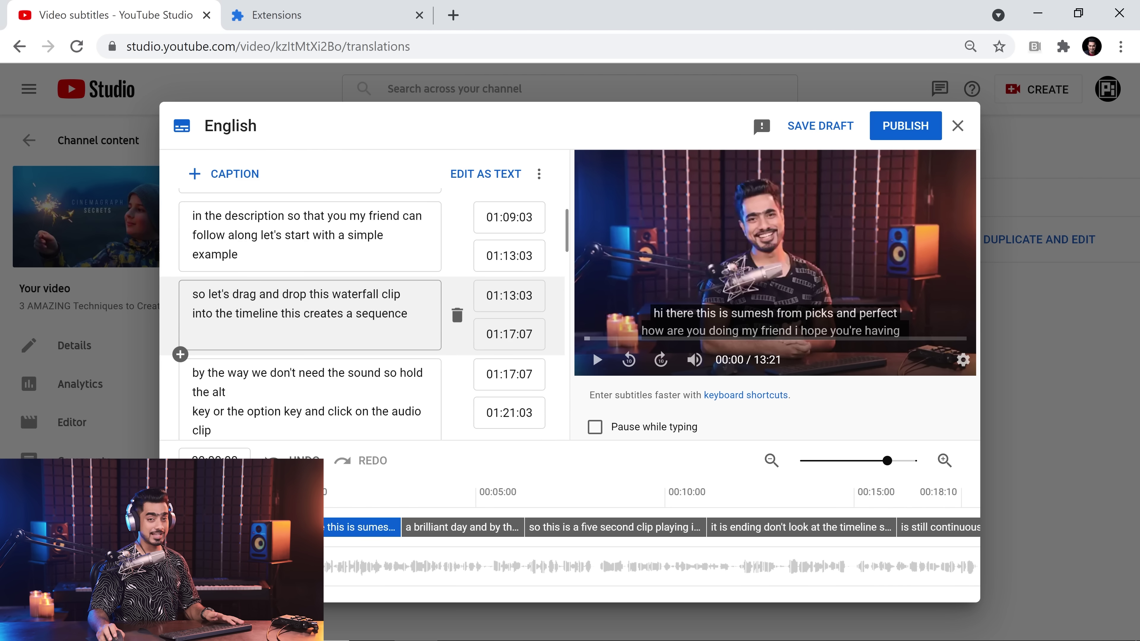
{"action": "scroll", "coordinate": [363, 314], "scroll_direction": "up", "scroll_amount": 15}
Download the subtitles as captions.sbv into the Exports folder
{"action": "left_click", "coordinate": [540, 175]}
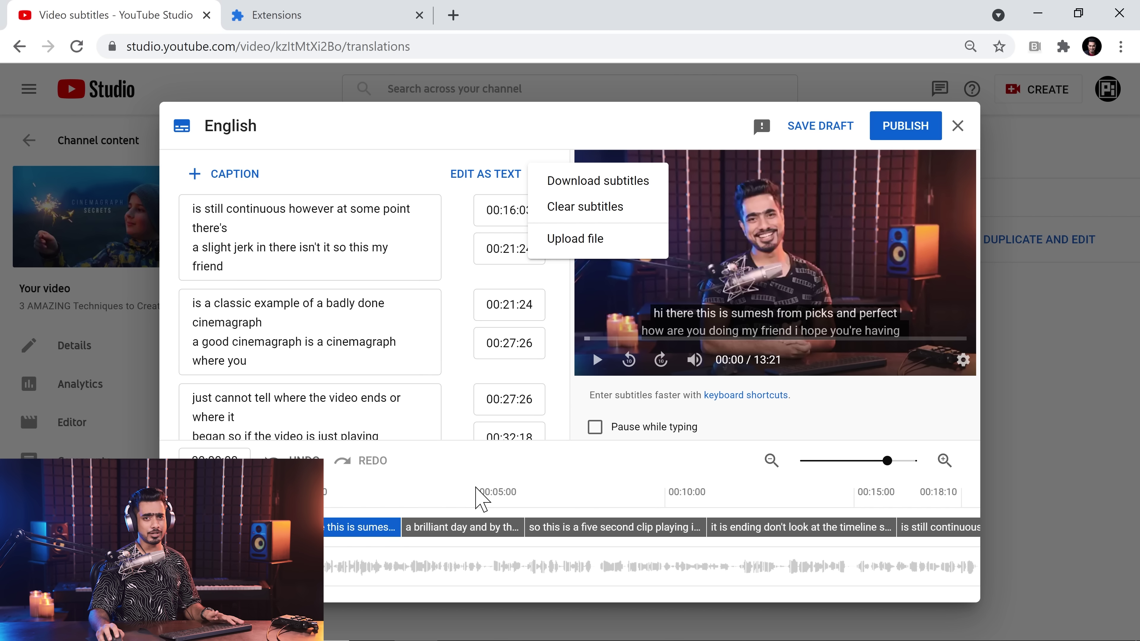
{"action": "left_click", "coordinate": [565, 188]}
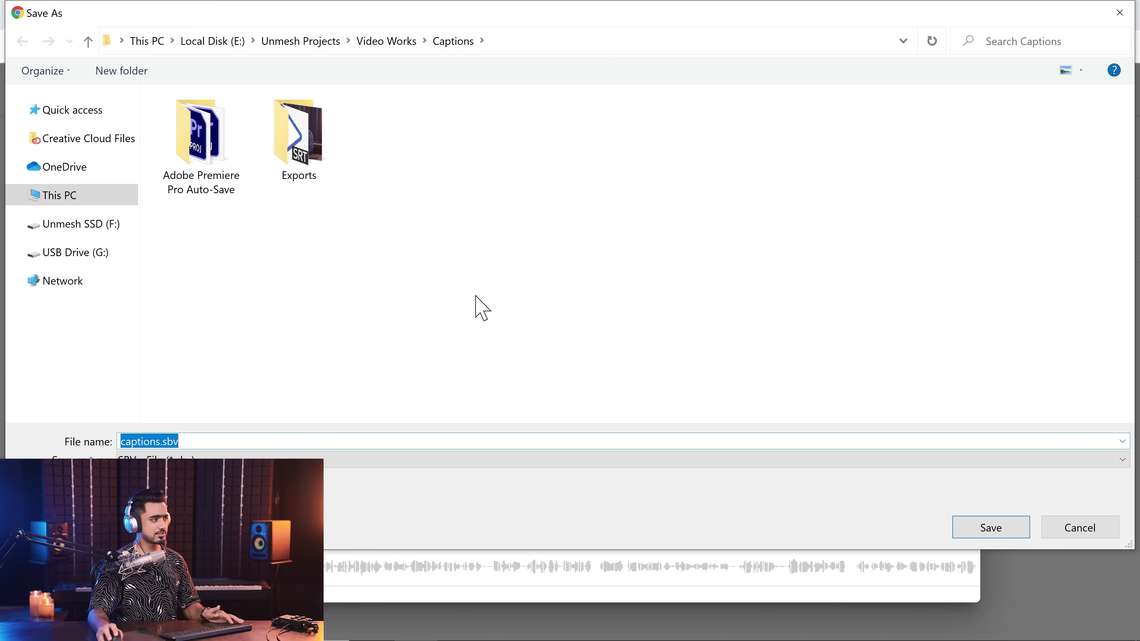
{"action": "double_click", "coordinate": [328, 175]}
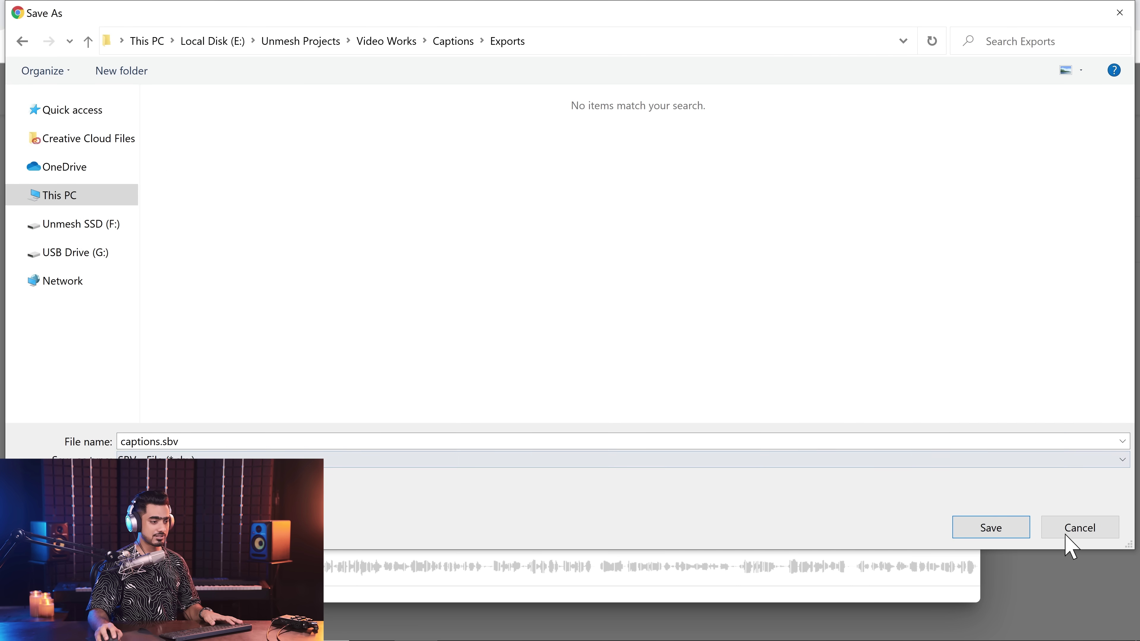
{"action": "left_click", "coordinate": [988, 529]}
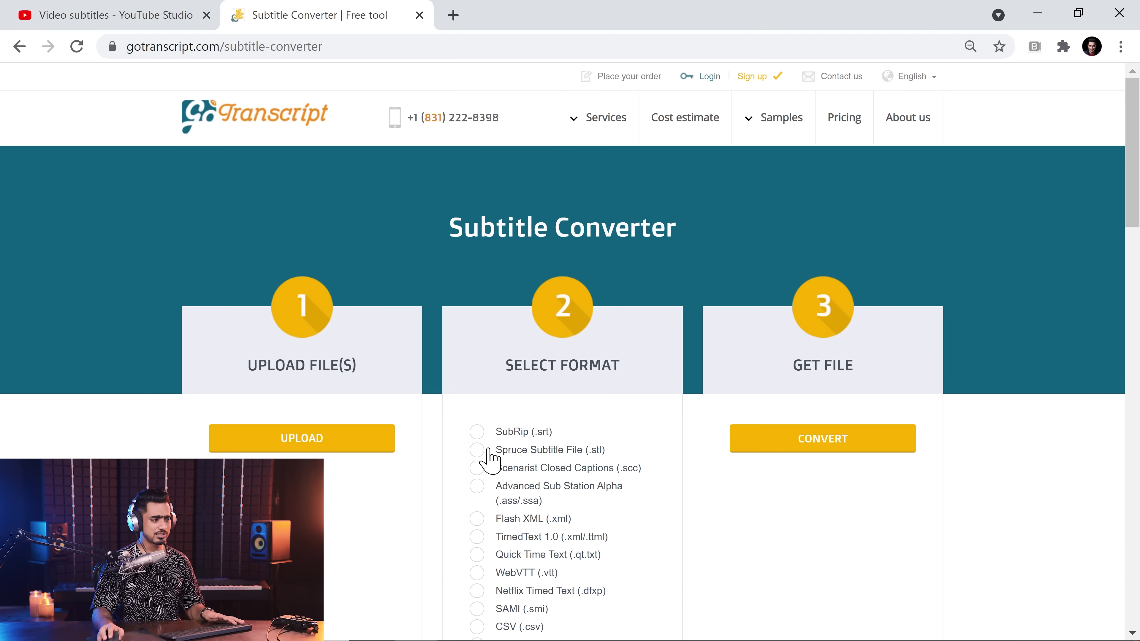
Upload captions.sbv from the Exports folder to the GoTranscript converter
{"action": "scroll", "coordinate": [338, 489], "scroll_direction": "down", "scroll_amount": 3}
{"action": "left_click", "coordinate": [305, 271]}
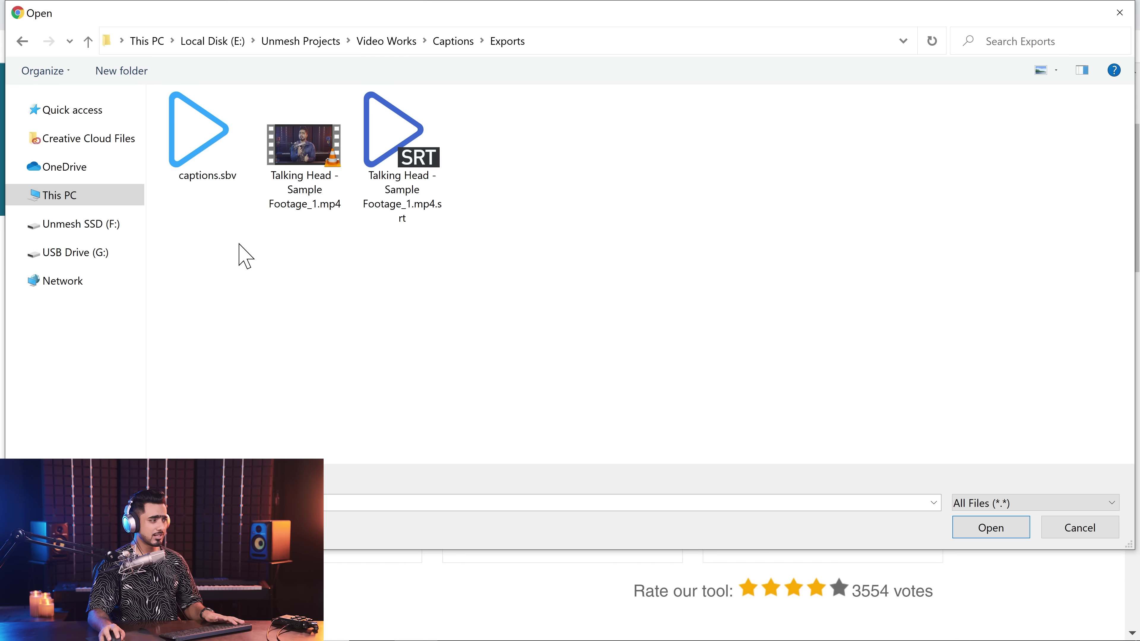
{"action": "left_click", "coordinate": [209, 165]}
{"action": "left_click", "coordinate": [990, 530]}
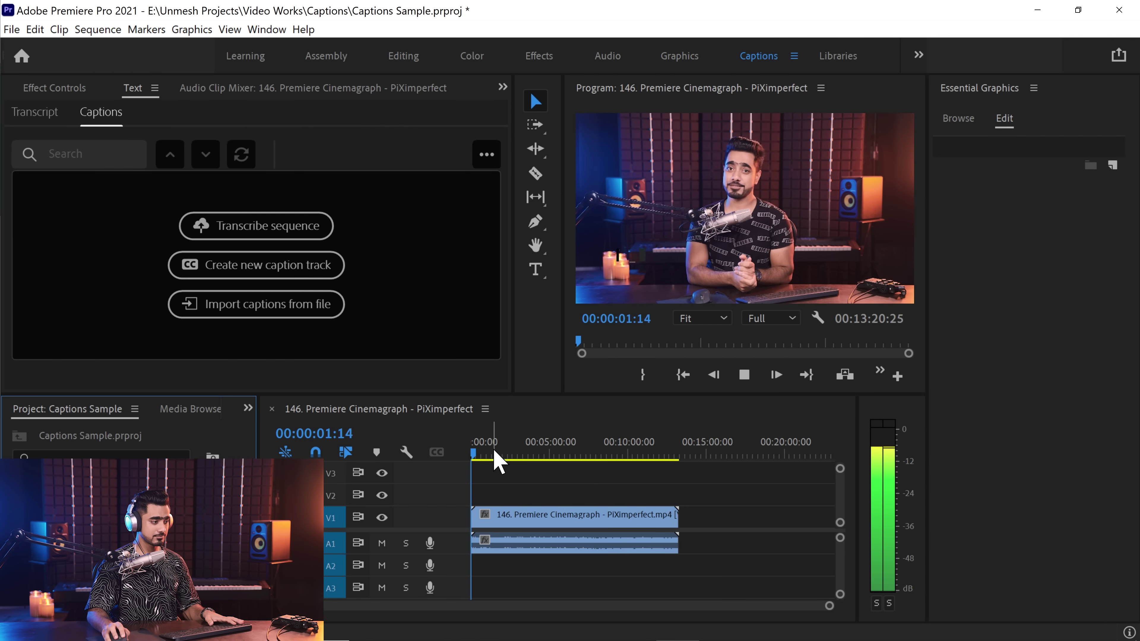
Return the playhead to the sequence start and choose Import captions from file
{"action": "left_click", "coordinate": [479, 453]}
{"action": "left_click_drag", "start_coordinate": [479, 454], "coordinate": [381, 459]}
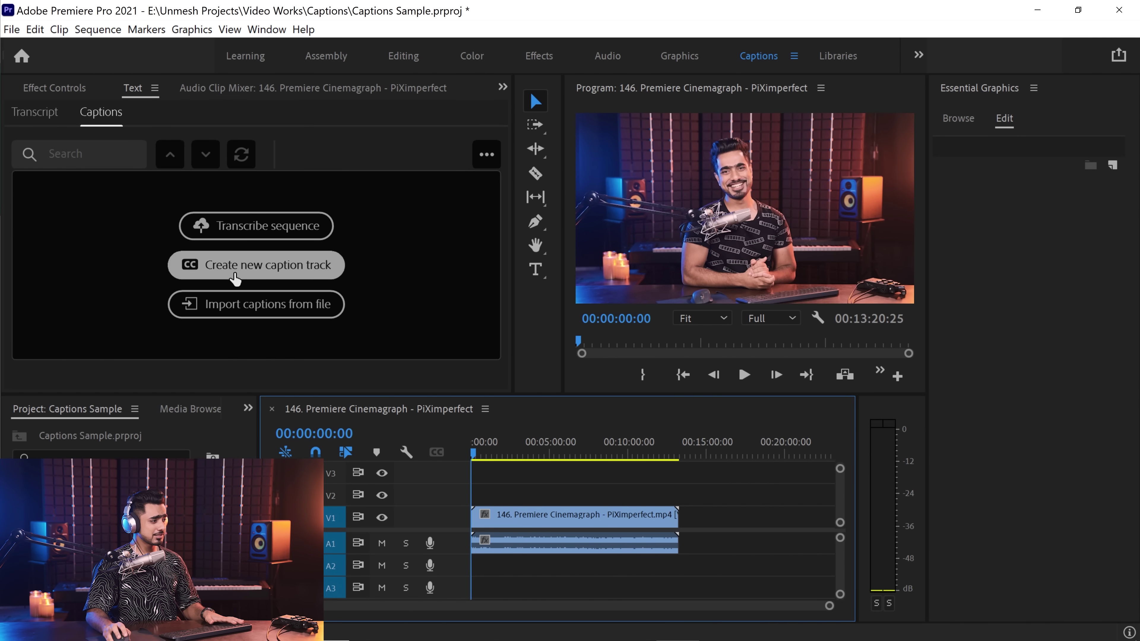
{"action": "left_click", "coordinate": [254, 305]}
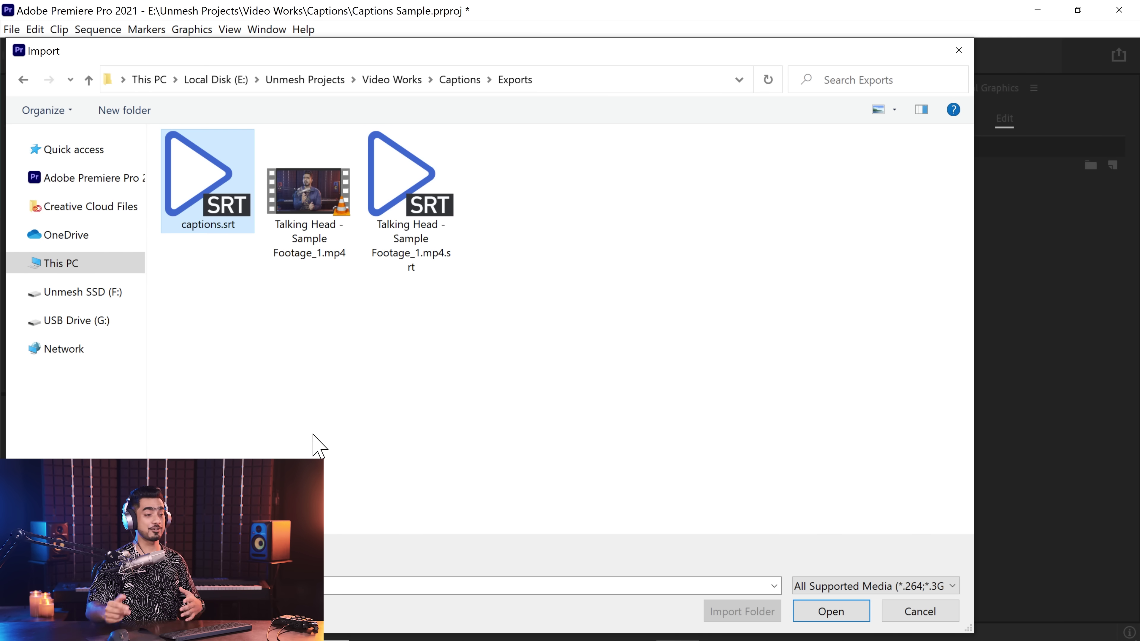
Import captions.srt as a Subtitle track and play it back in an enlarged program monitor
{"action": "left_click", "coordinate": [853, 613]}
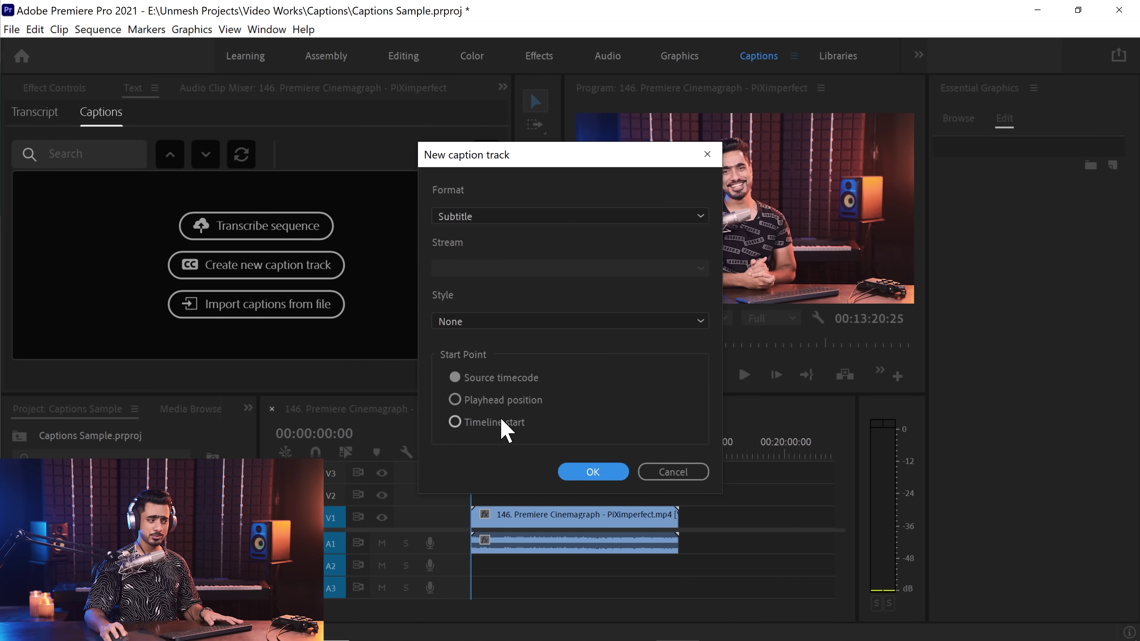
{"action": "left_click", "coordinate": [591, 472]}
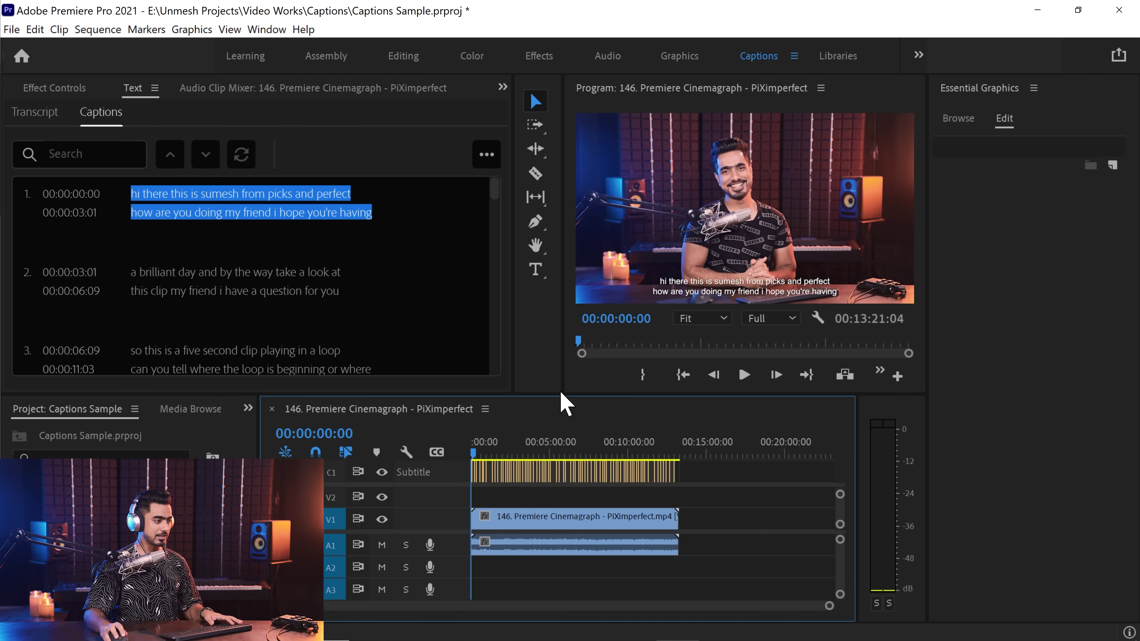
{"action": "left_click_drag", "start_coordinate": [563, 404], "coordinate": [339, 490]}
{"action": "left_click", "coordinate": [632, 467]}
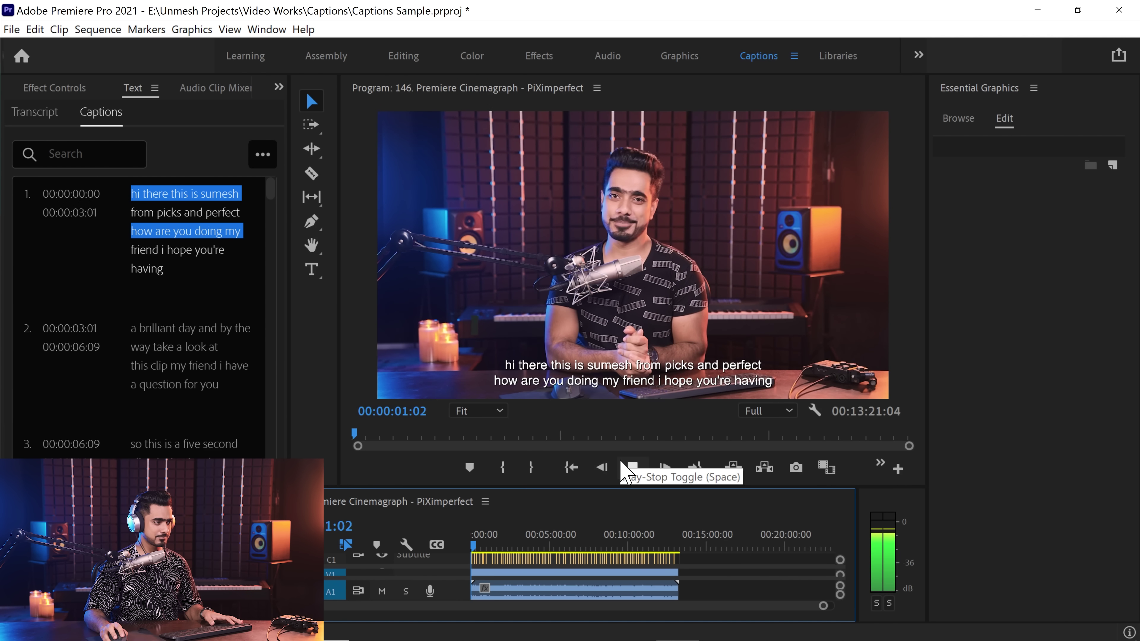